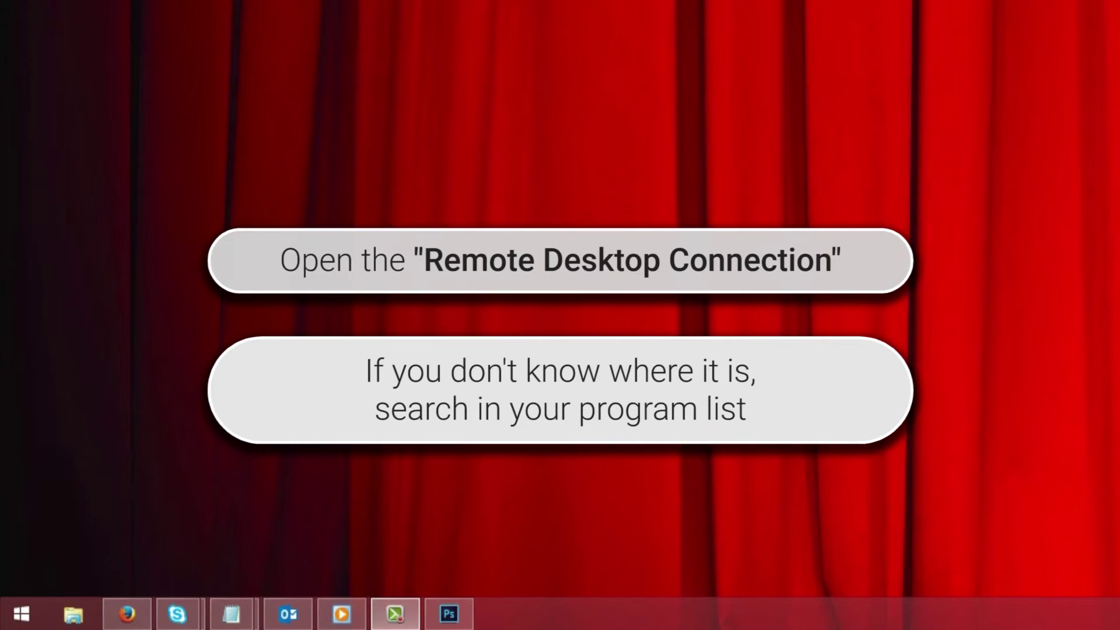
- Search the Start menu for 'remote' and launch Remote Desktop Connection
left_click(21, 612)
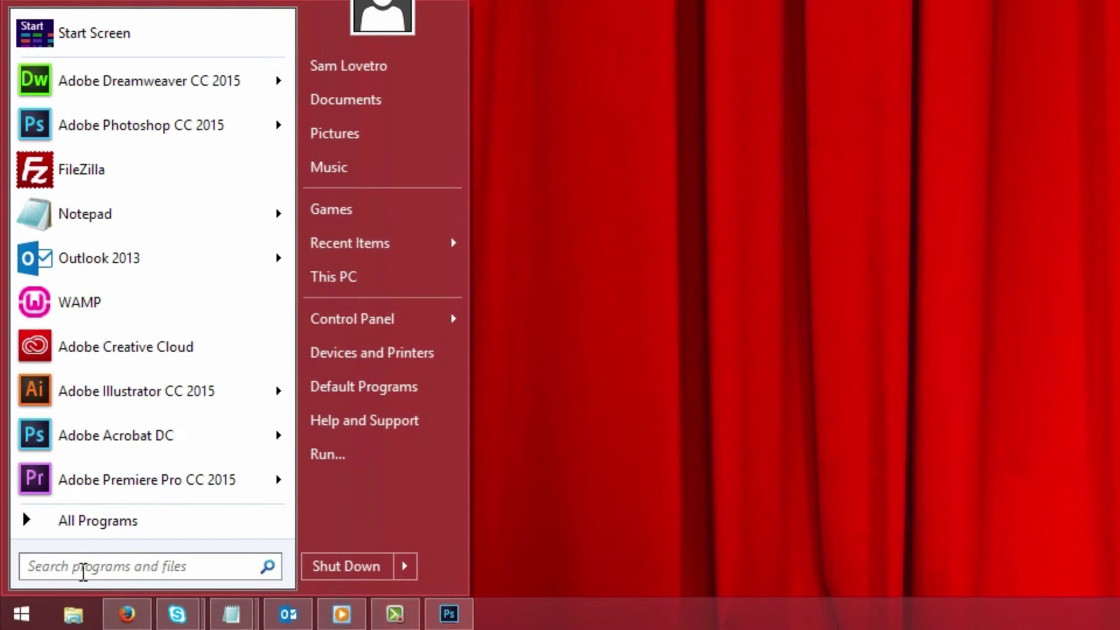
type("remote")
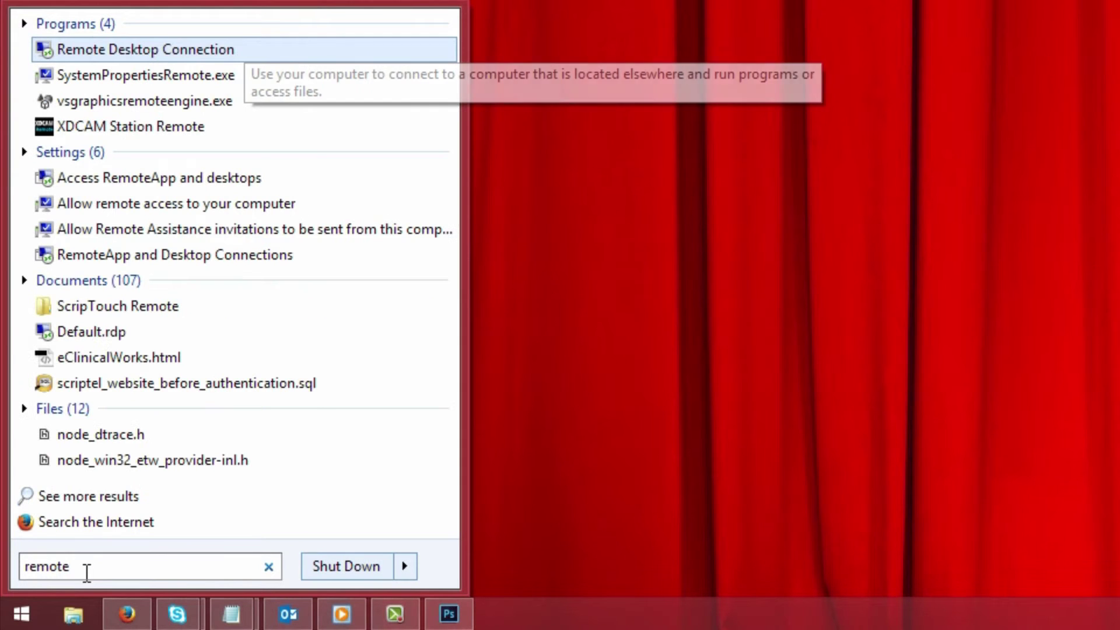
left_click(219, 50)
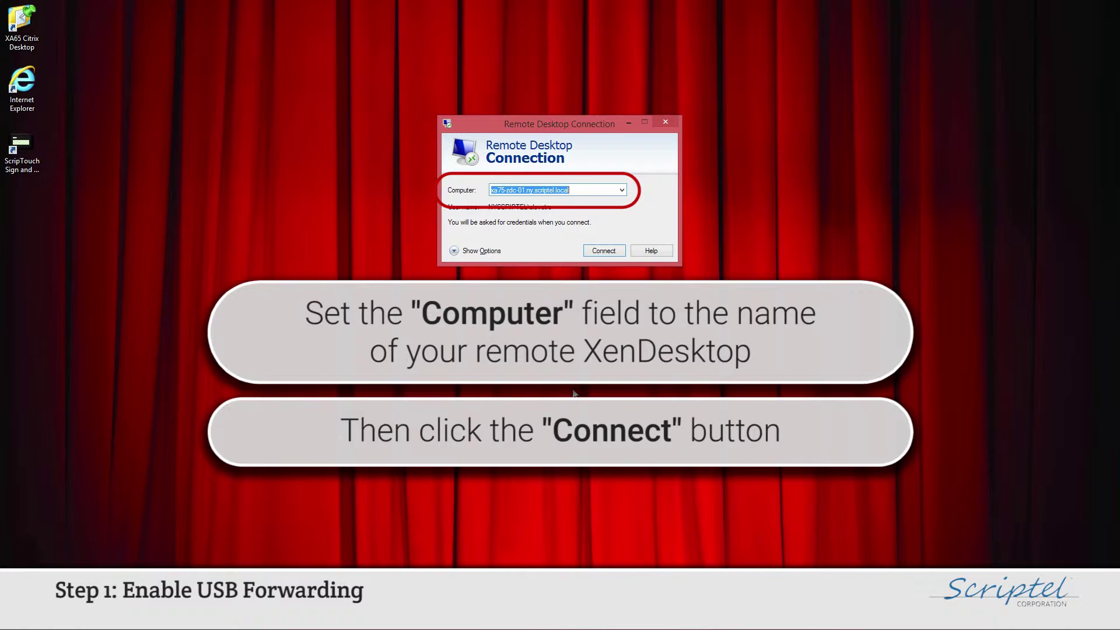
- Connect to the xa75-zdc-01.ny.scriptel.local server and enter the sign-in password
left_click(603, 252)
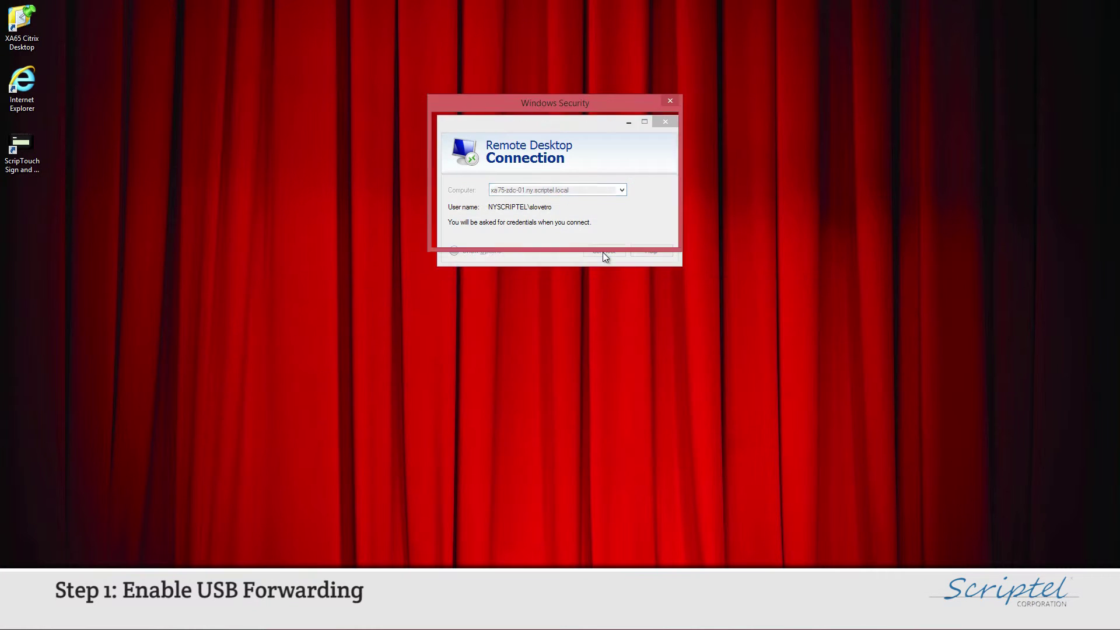
type("••••")
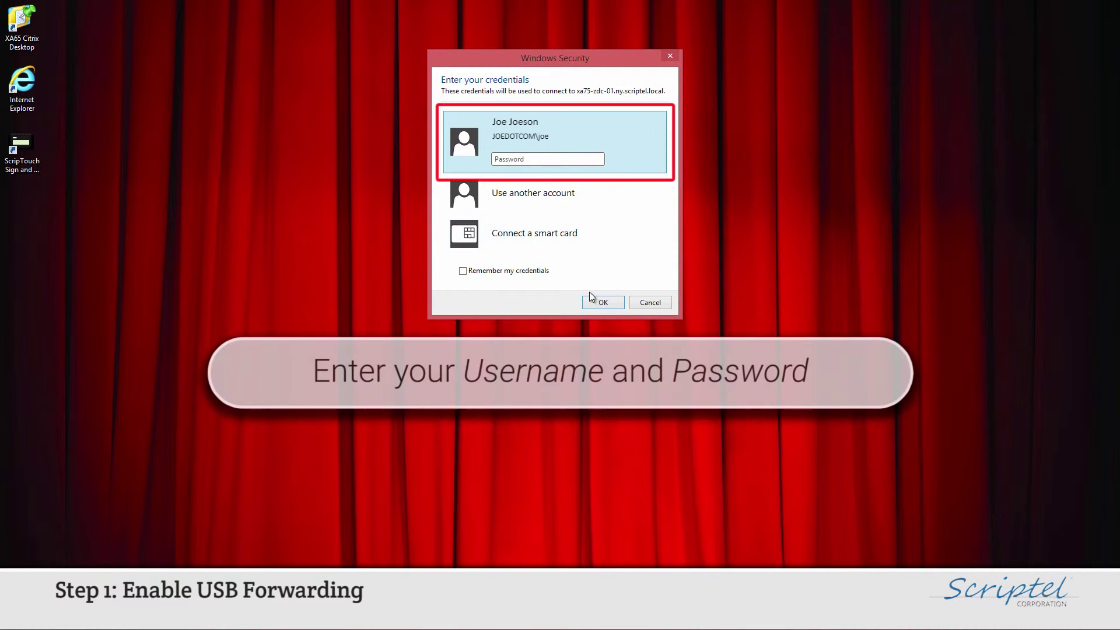
type("••")
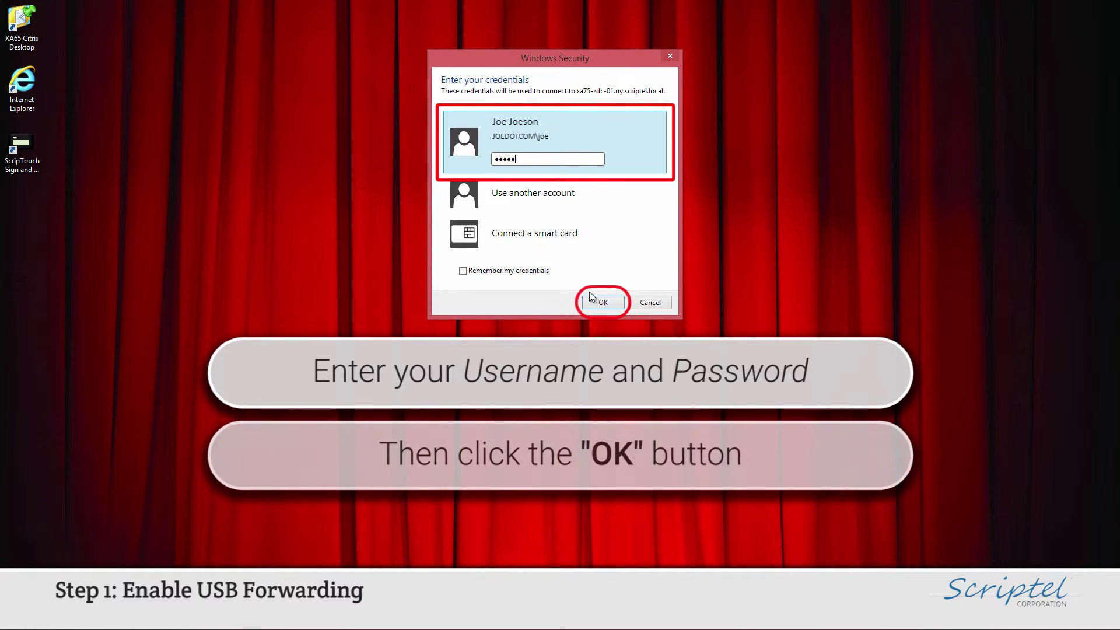
type("•••")
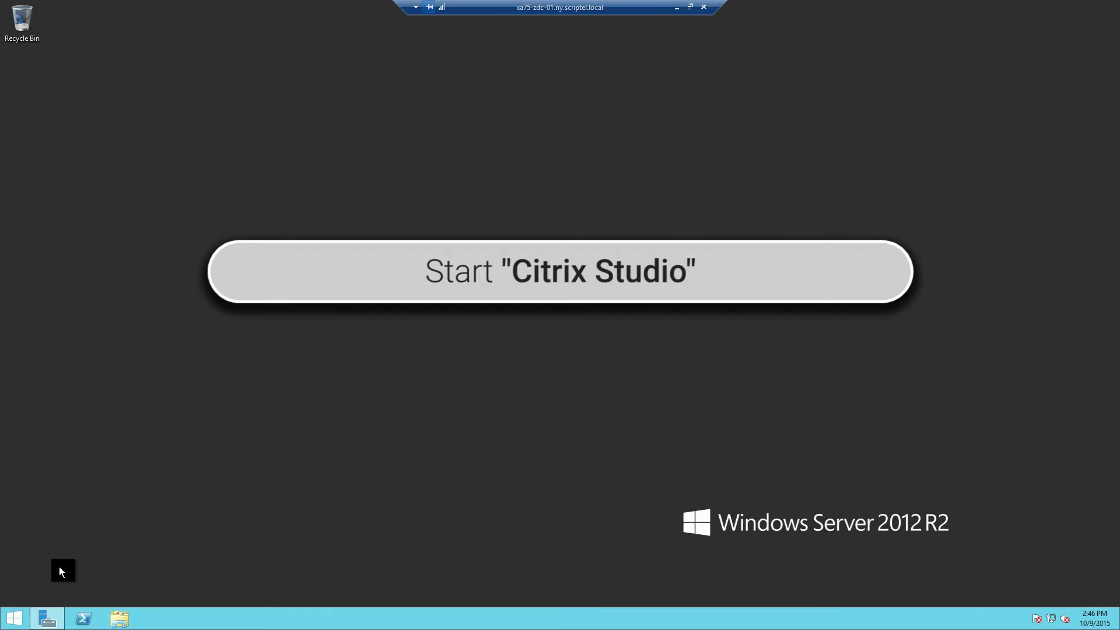
- Launch Citrix Studio from the Windows Server 2012 R2 Start screen
left_click(17, 617)
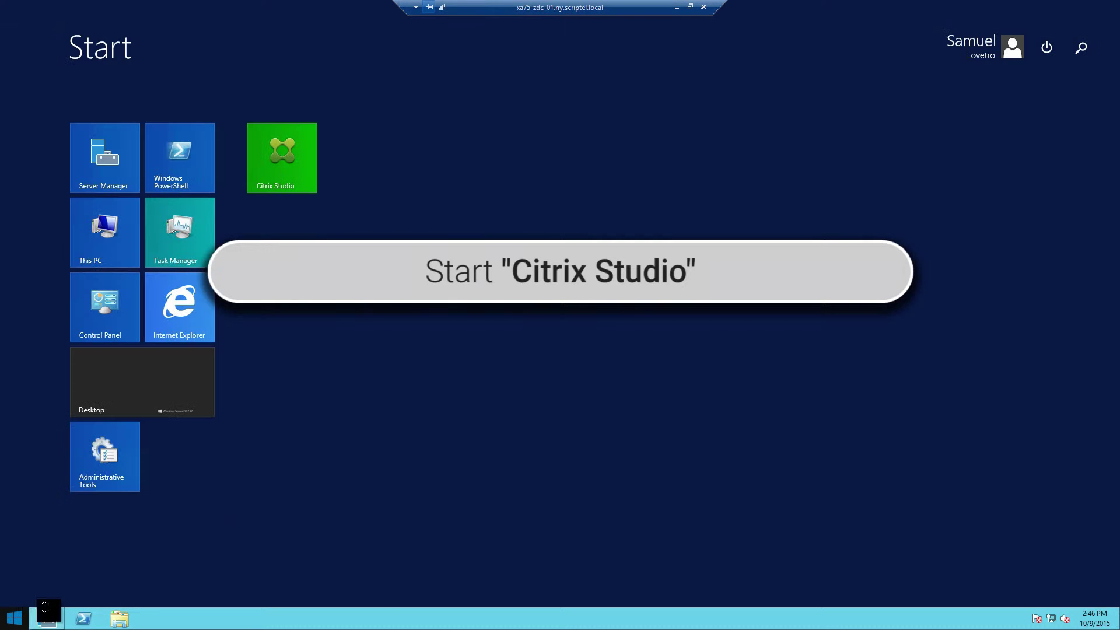
left_click(287, 169)
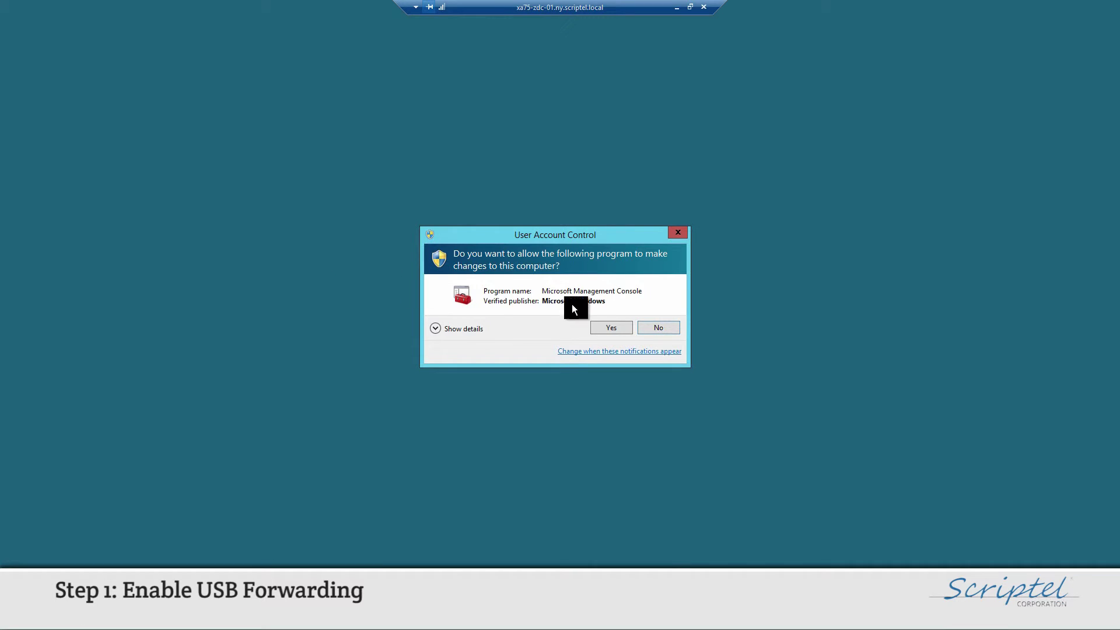
- Approve the User Account Control prompt so Citrix Studio opens on Policies
left_click(601, 329)
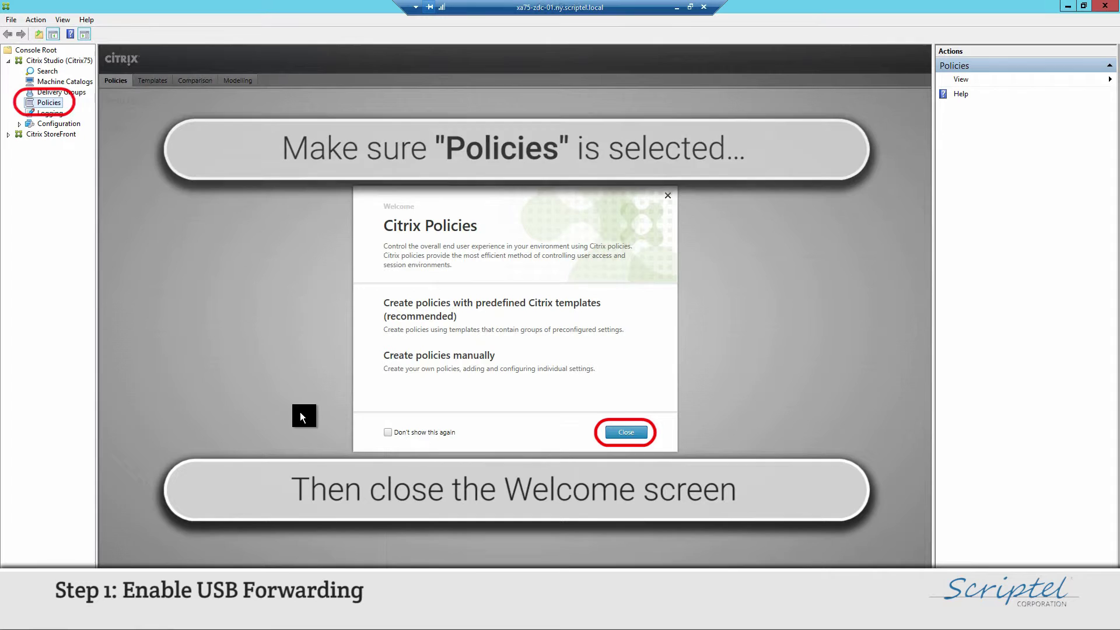
- Close the Citrix Policies welcome screen and select the Unfiltered policy
left_click(618, 431)
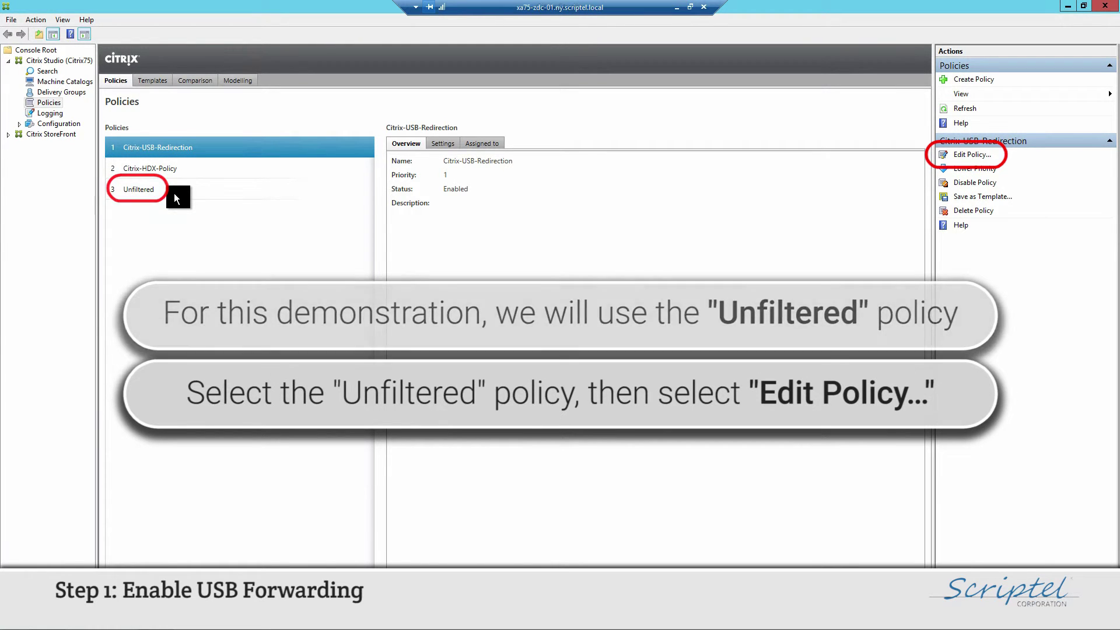
left_click(174, 195)
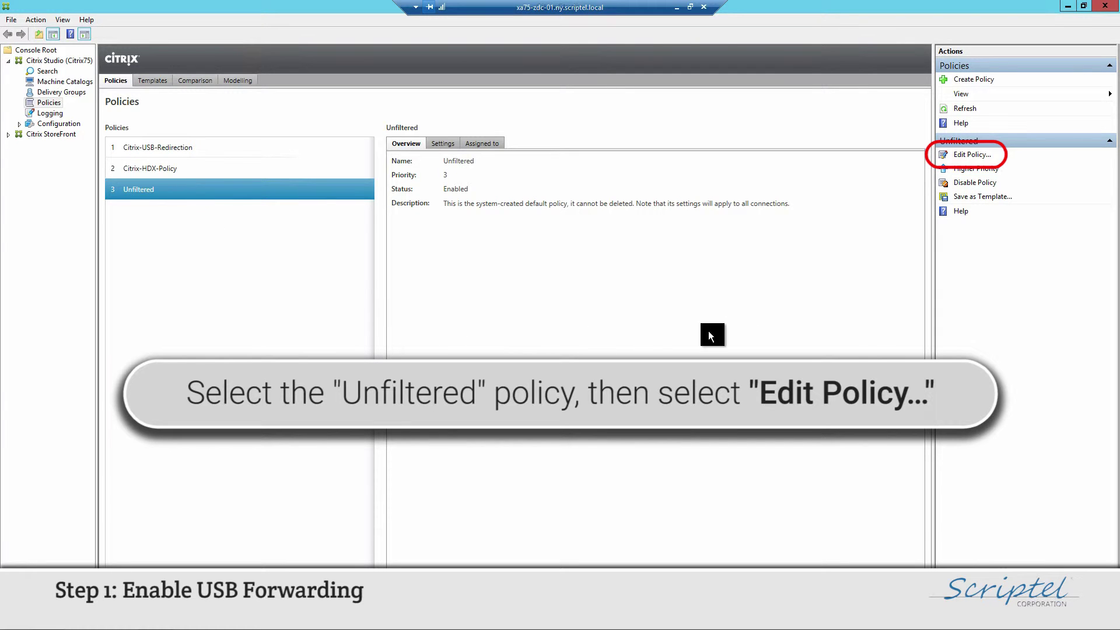
- Edit the Unfiltered policy, filter settings by 'USB', and allow Client USB device redirection
left_click(977, 156)
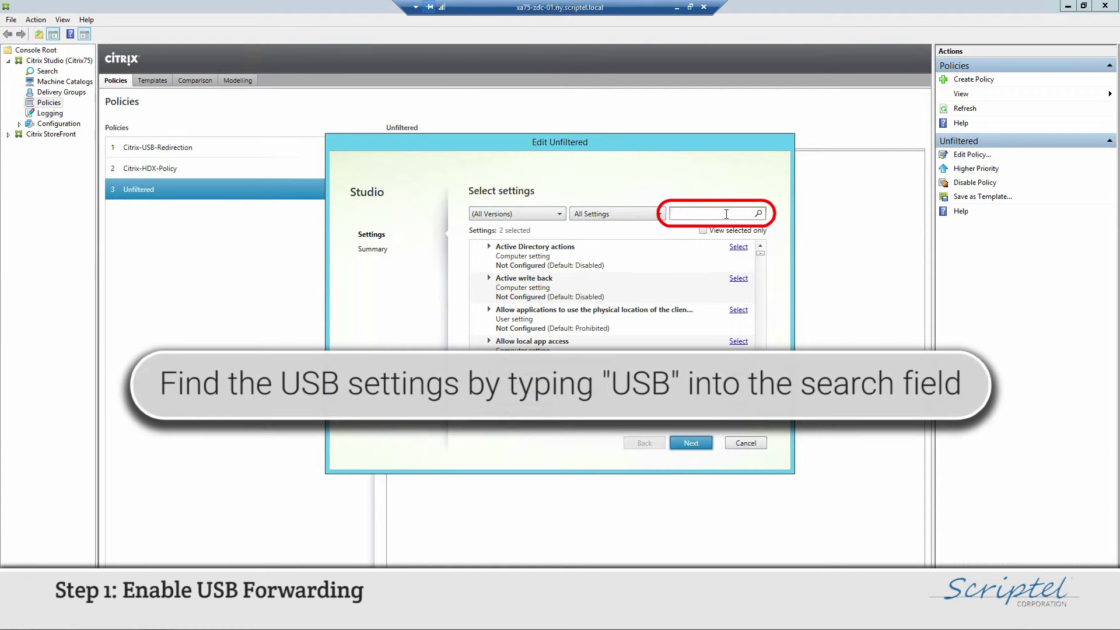
type("USB")
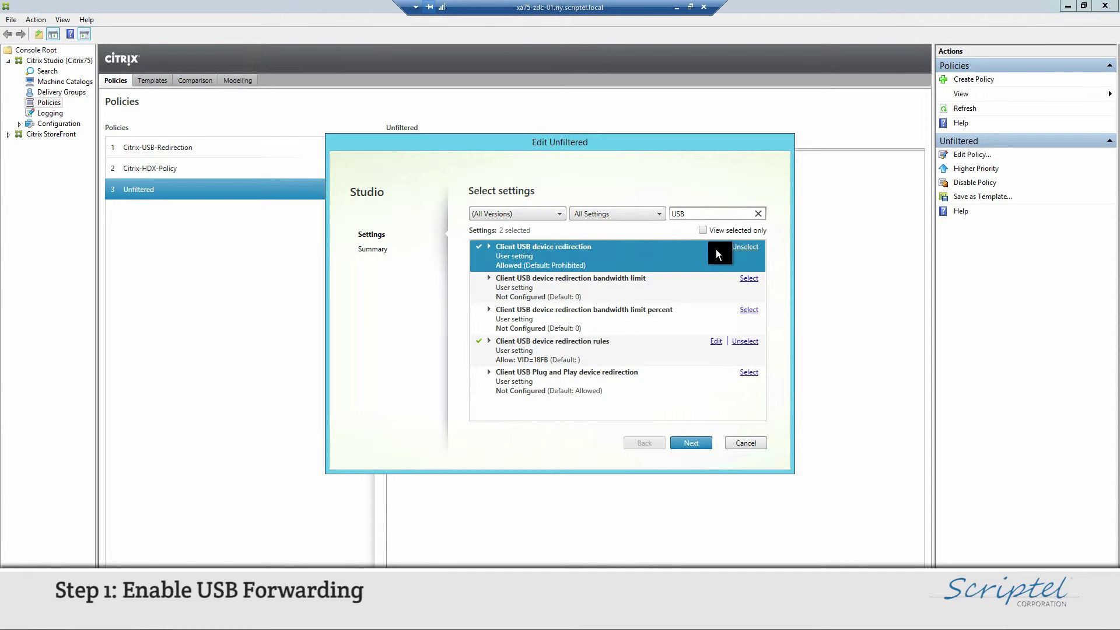
left_click(716, 250)
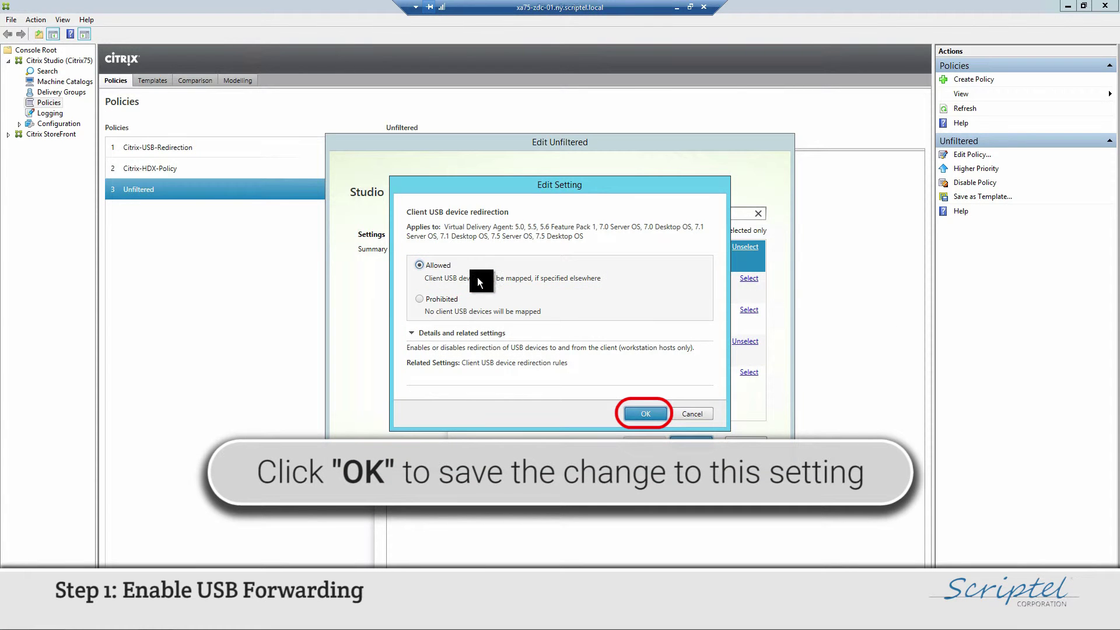
left_click(646, 413)
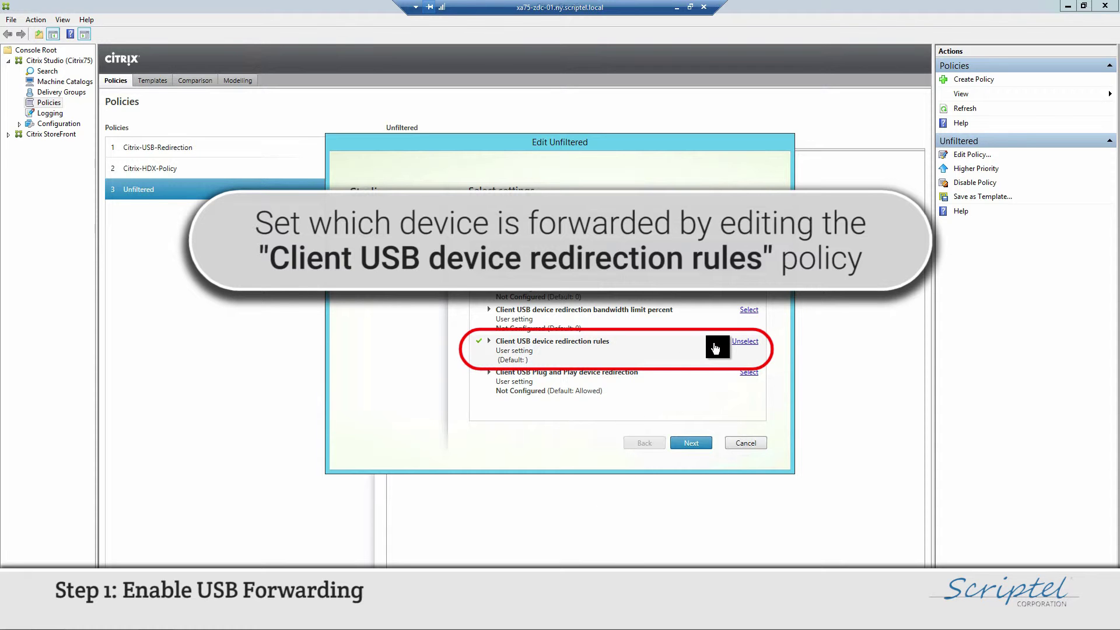
- Add the rule 'Allow: VID=18FB' to Client USB device redirection rules
left_click(715, 348)
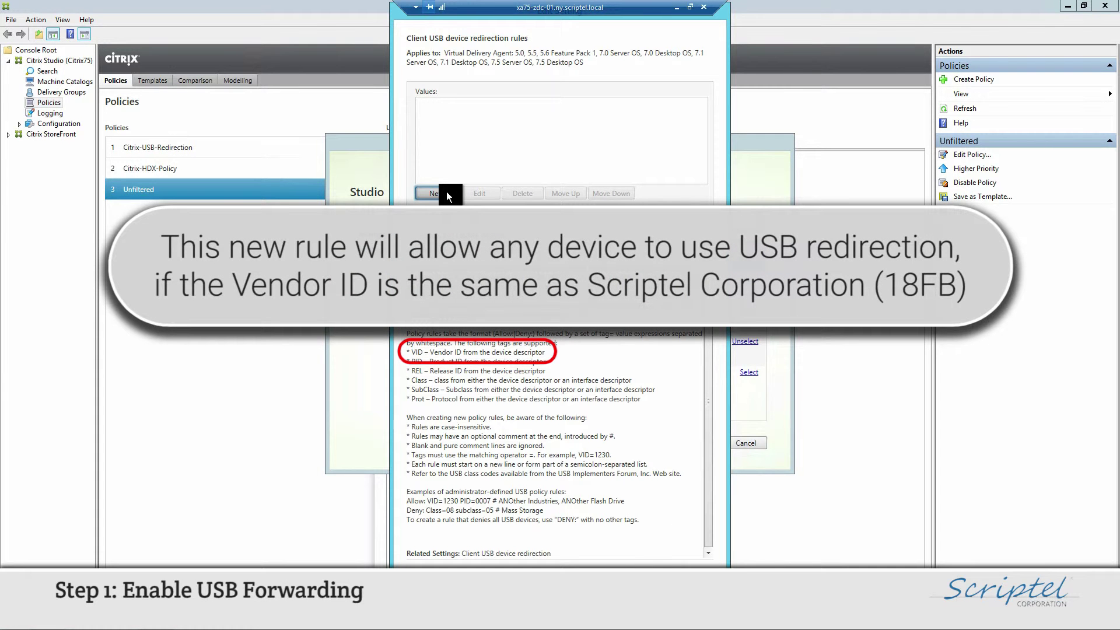
left_click(446, 192)
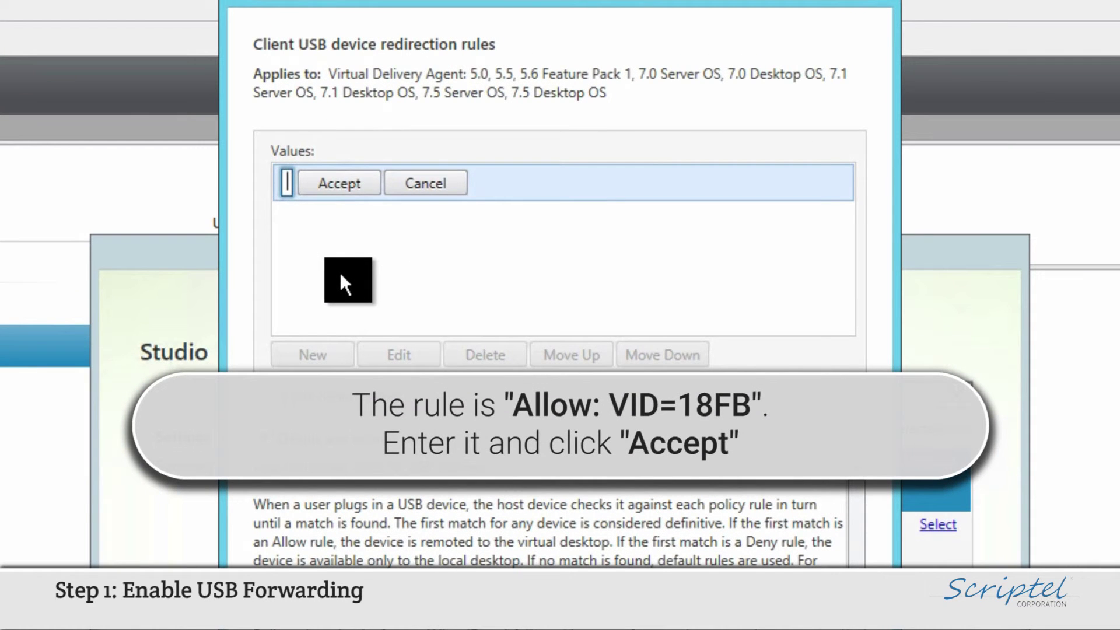
type("All")
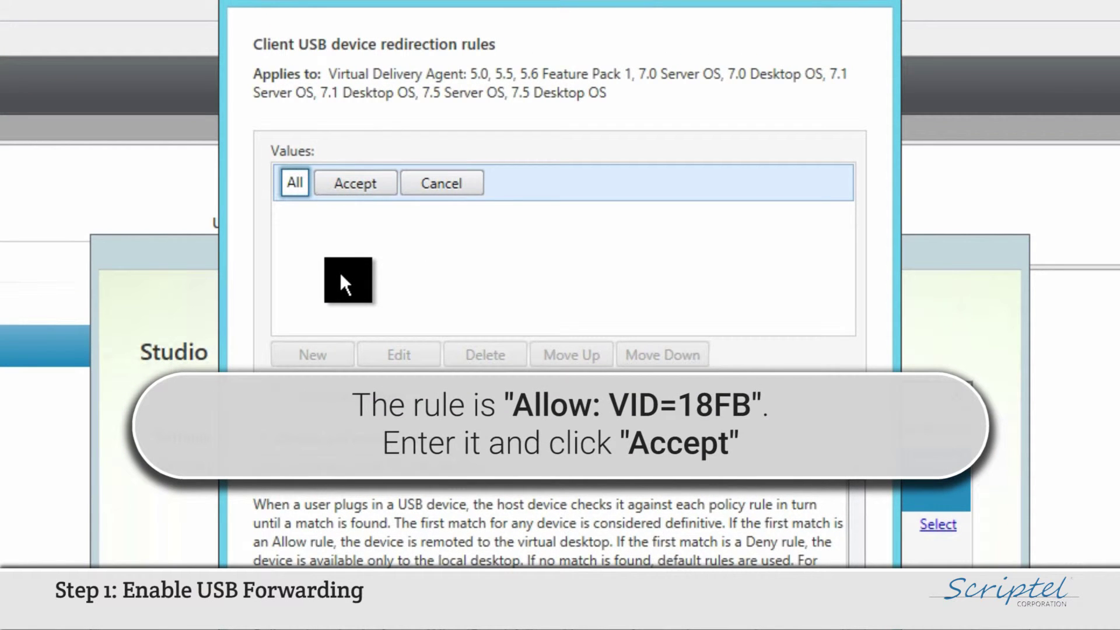
type("ow: ")
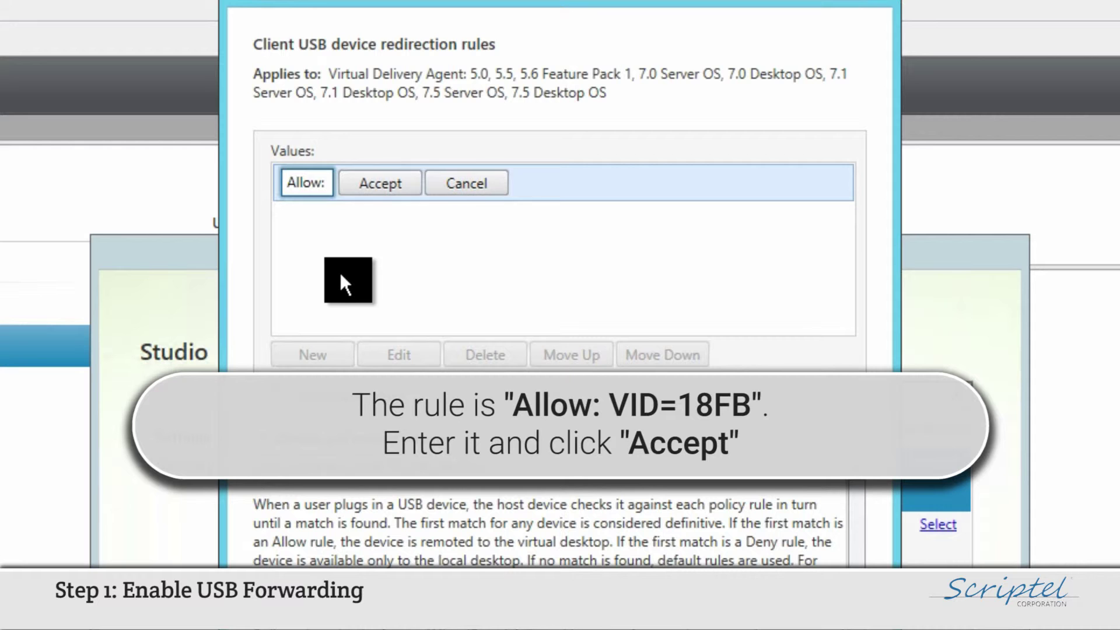
type("VI")
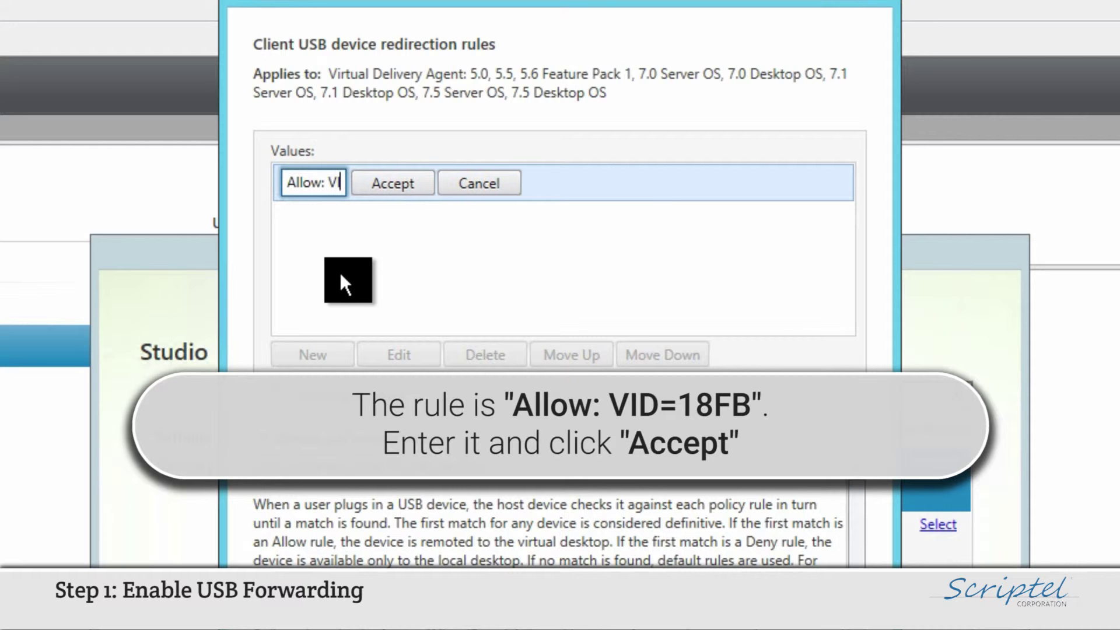
type("D")
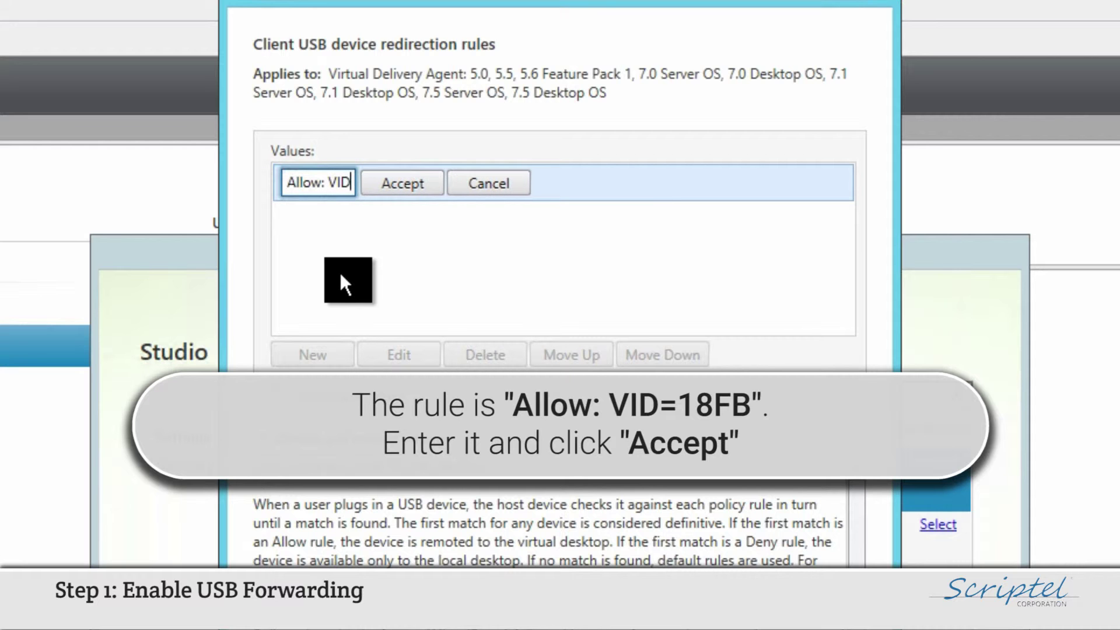
type("=1")
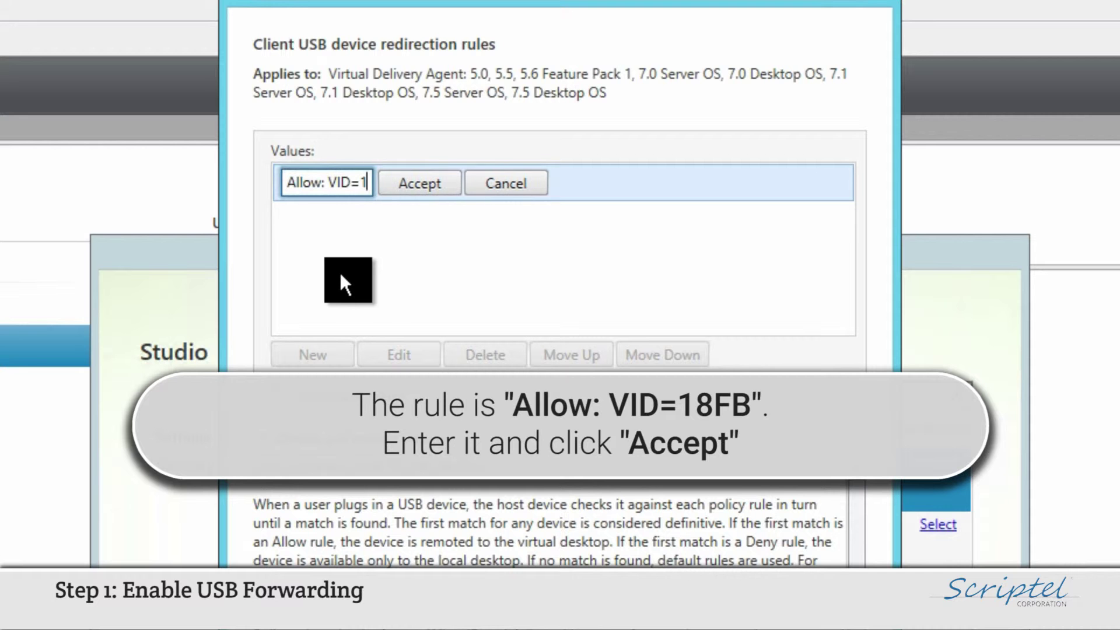
type("8FB")
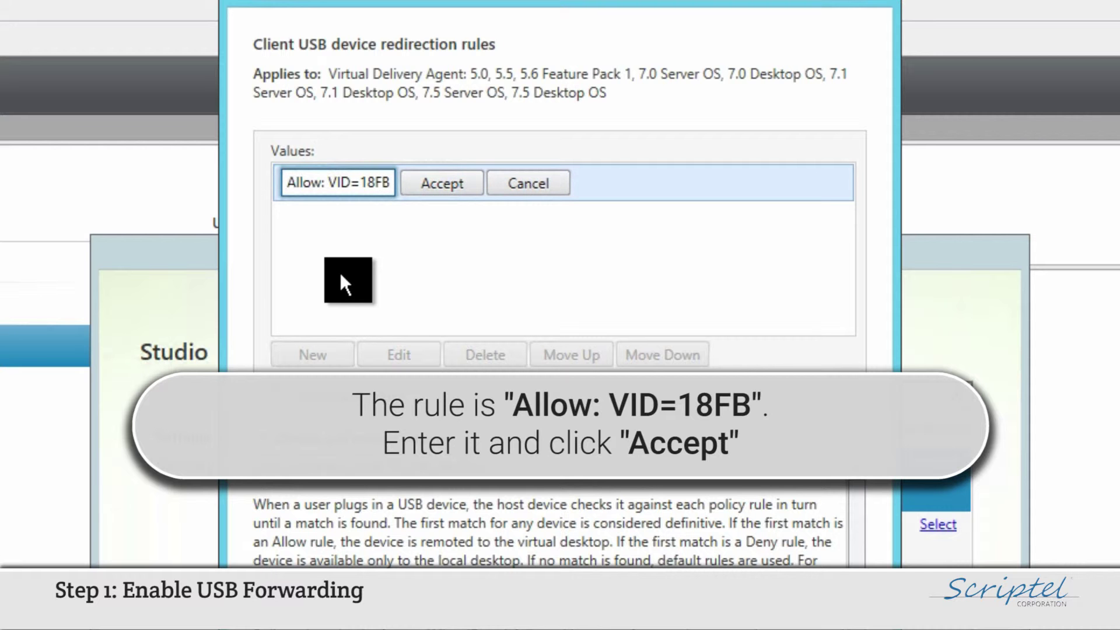
left_click(447, 182)
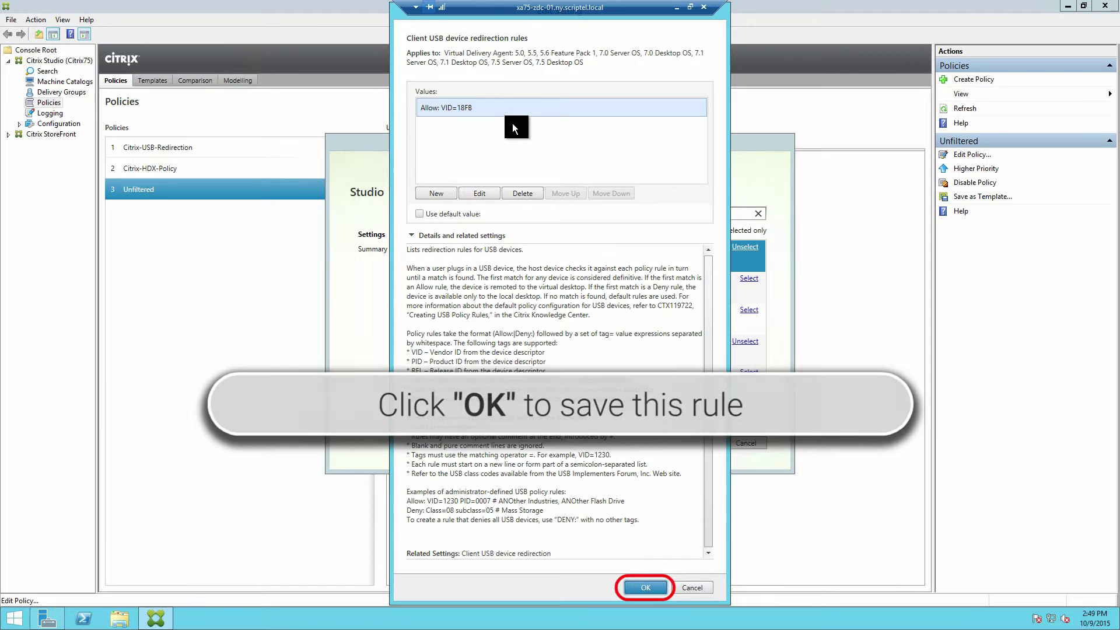
- Save the USB redirection rules and the updated Unfiltered policy
left_click(642, 589)
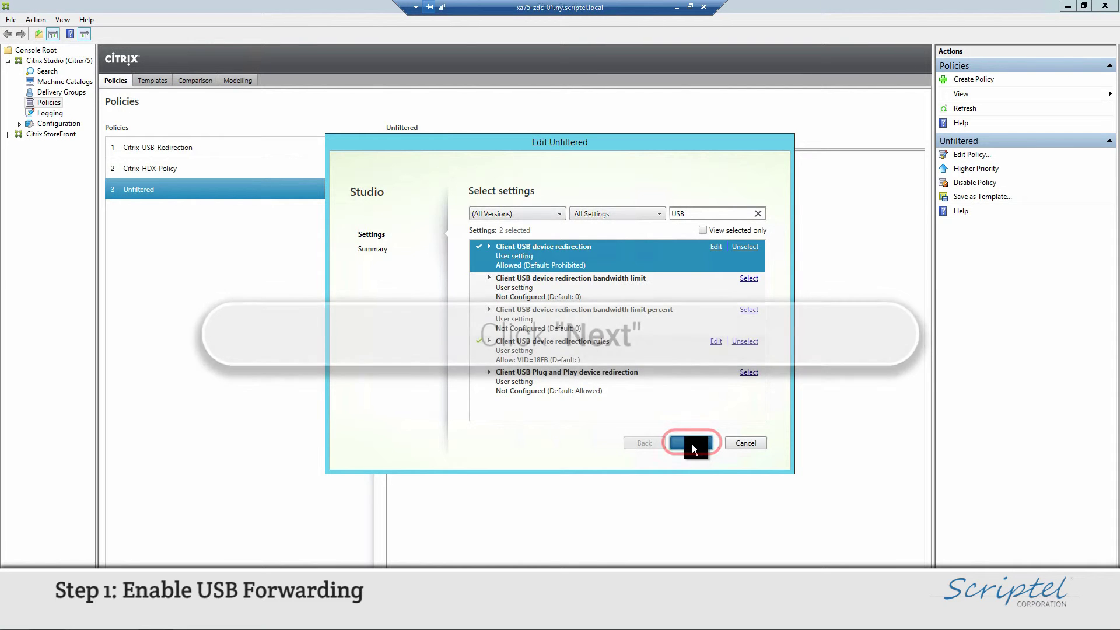
left_click(692, 444)
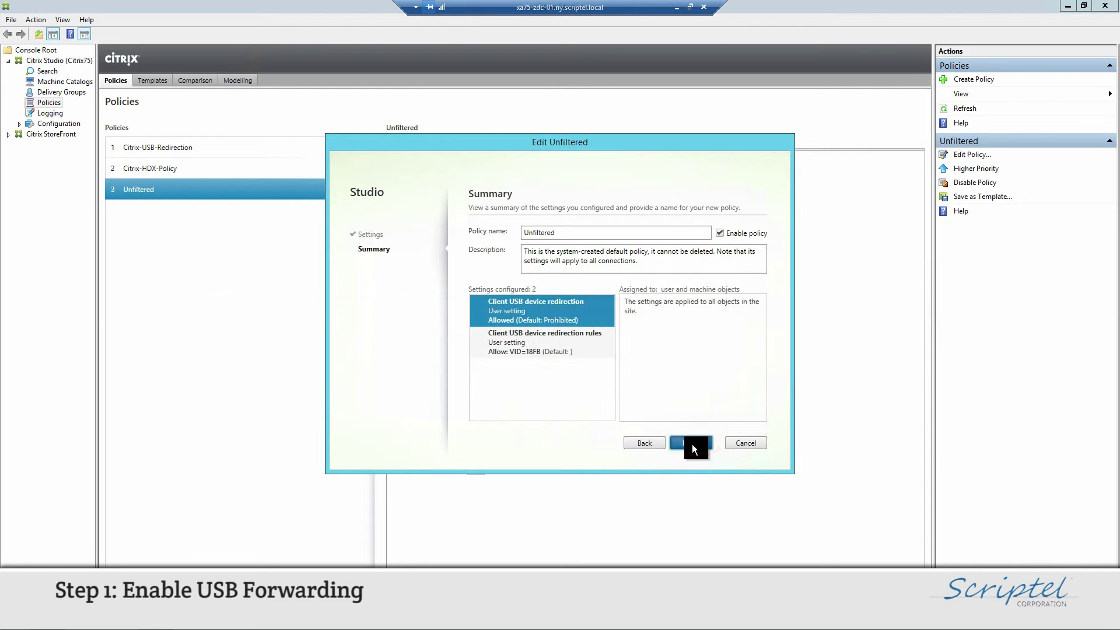
left_click(692, 443)
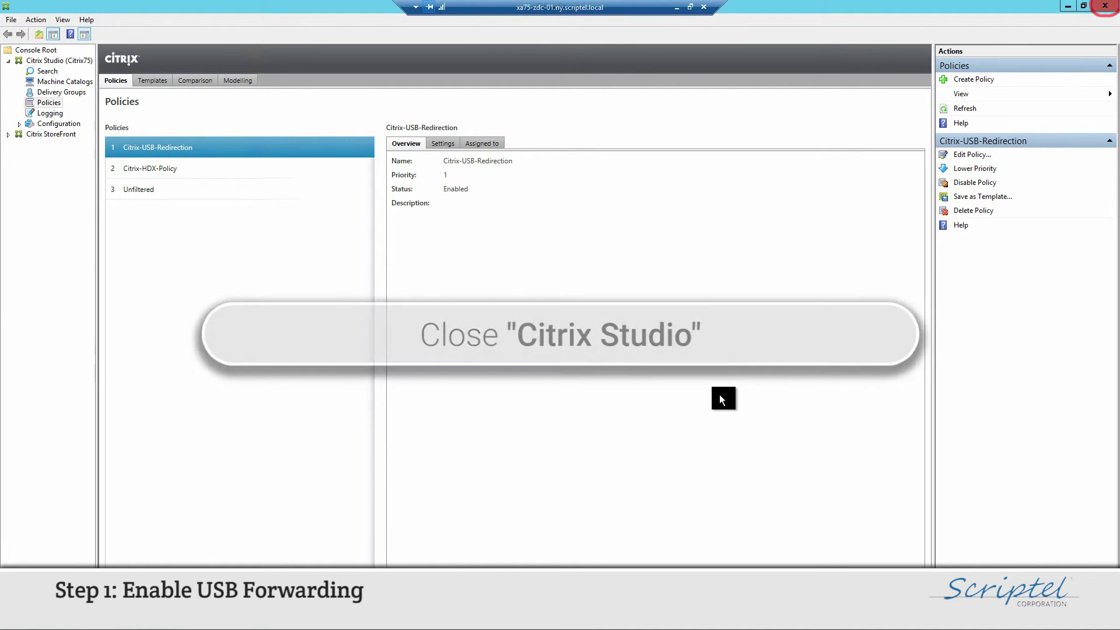
- Close Citrix Studio and end the remote server session
left_click(1106, 7)
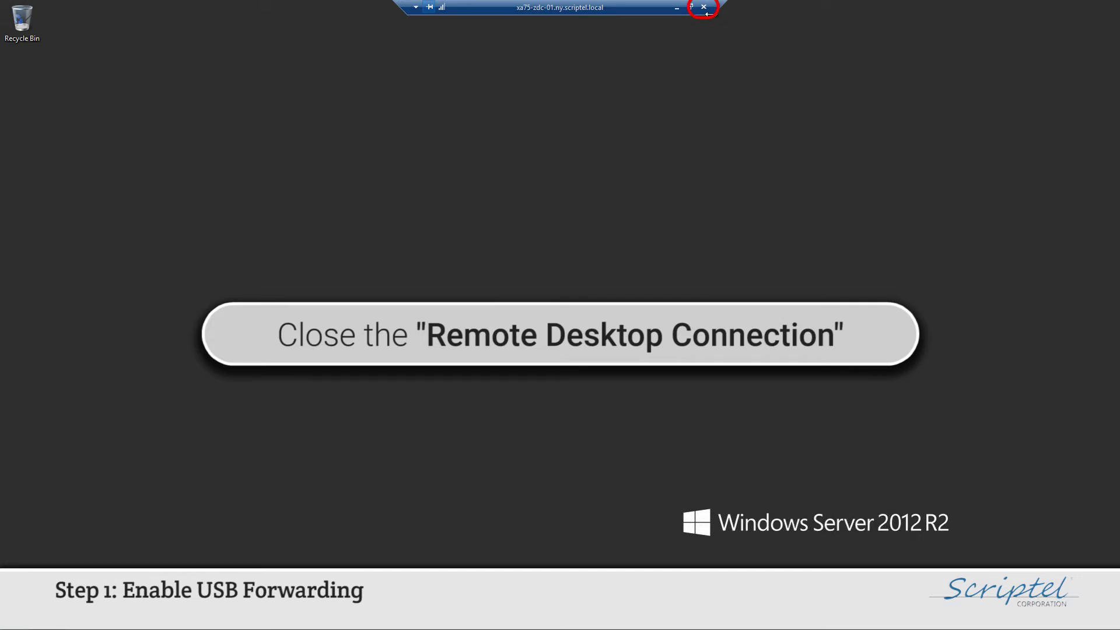
left_click(704, 8)
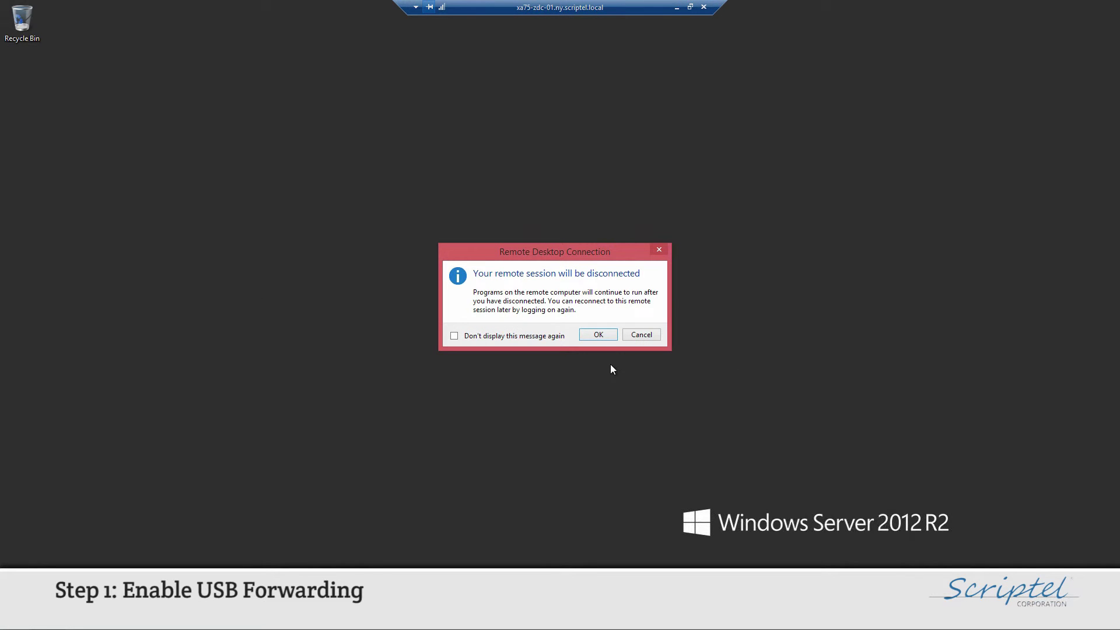
left_click(599, 336)
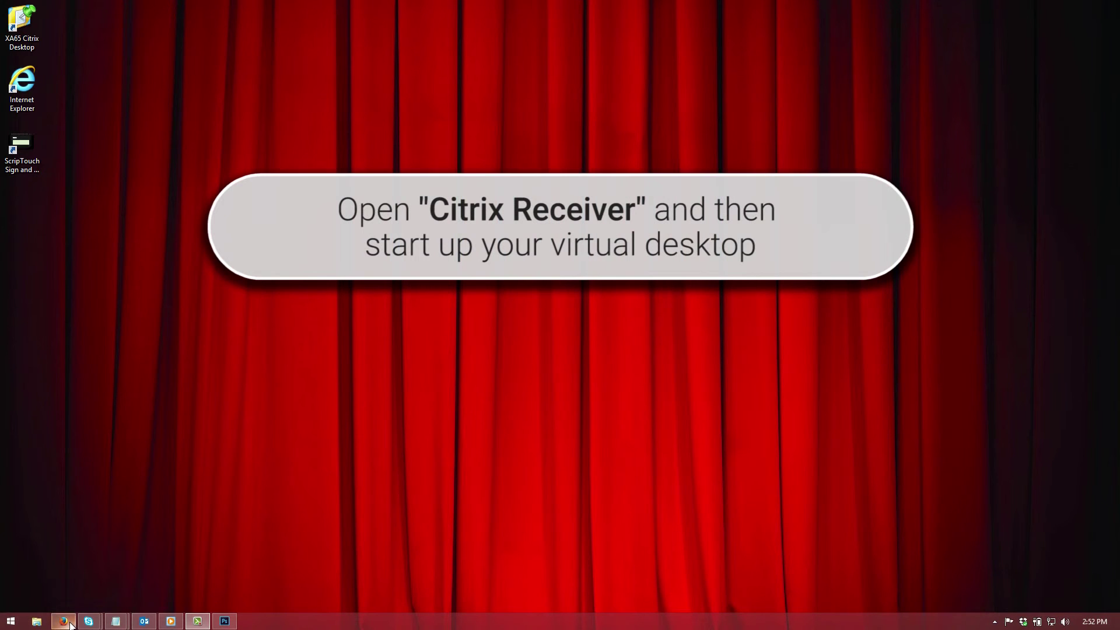
- Launch the Windows 7 desktop from the Citrix Receiver store, then minimize the browser
left_click(71, 622)
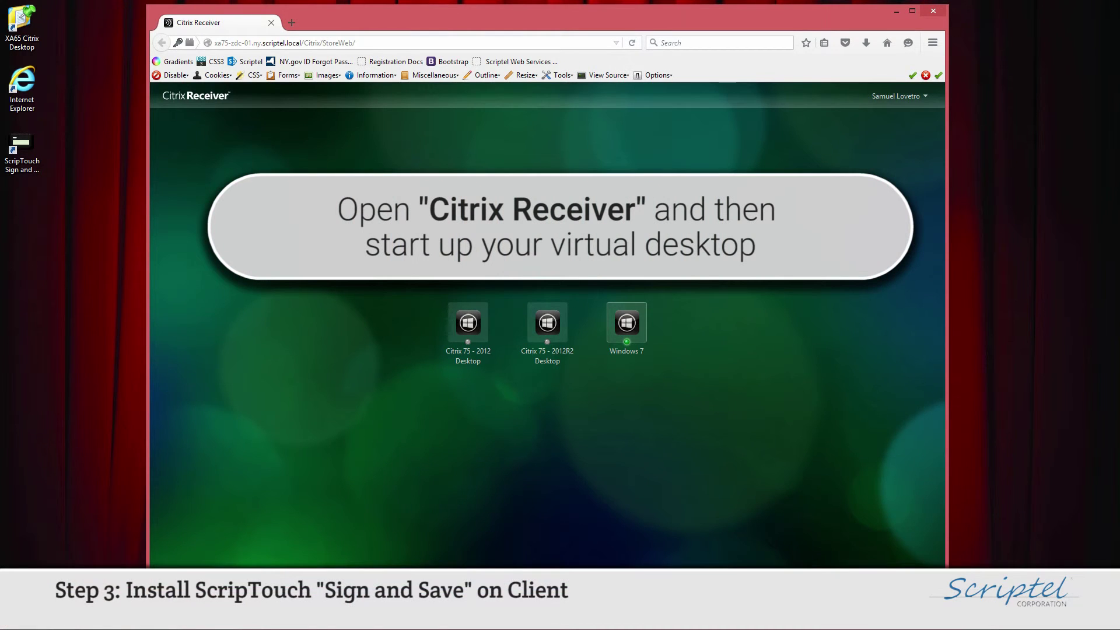
left_click(628, 318)
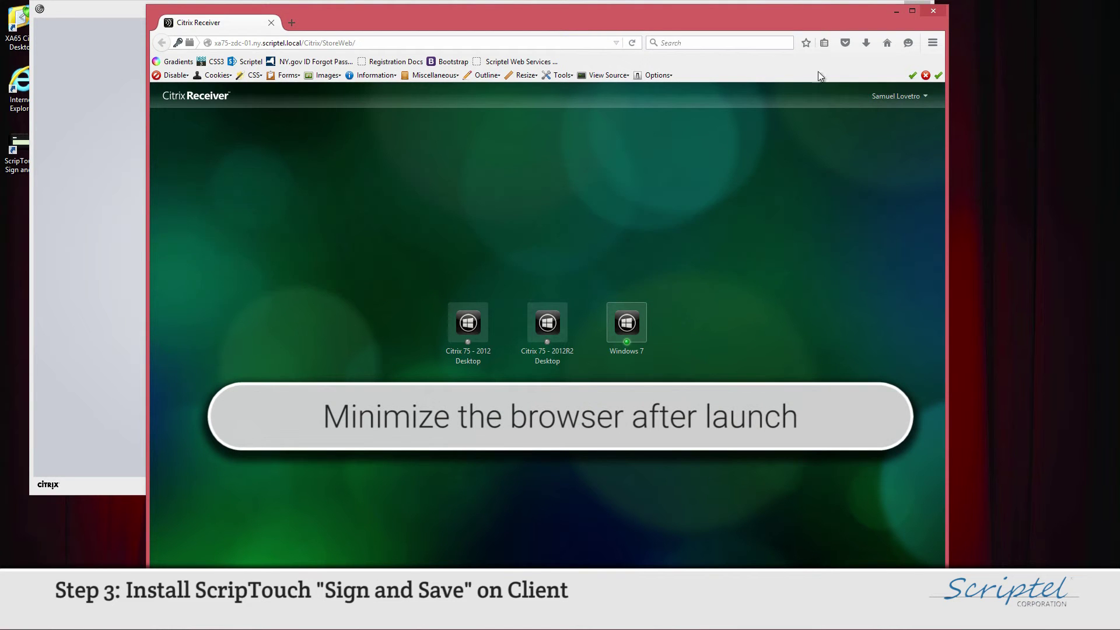
left_click(896, 11)
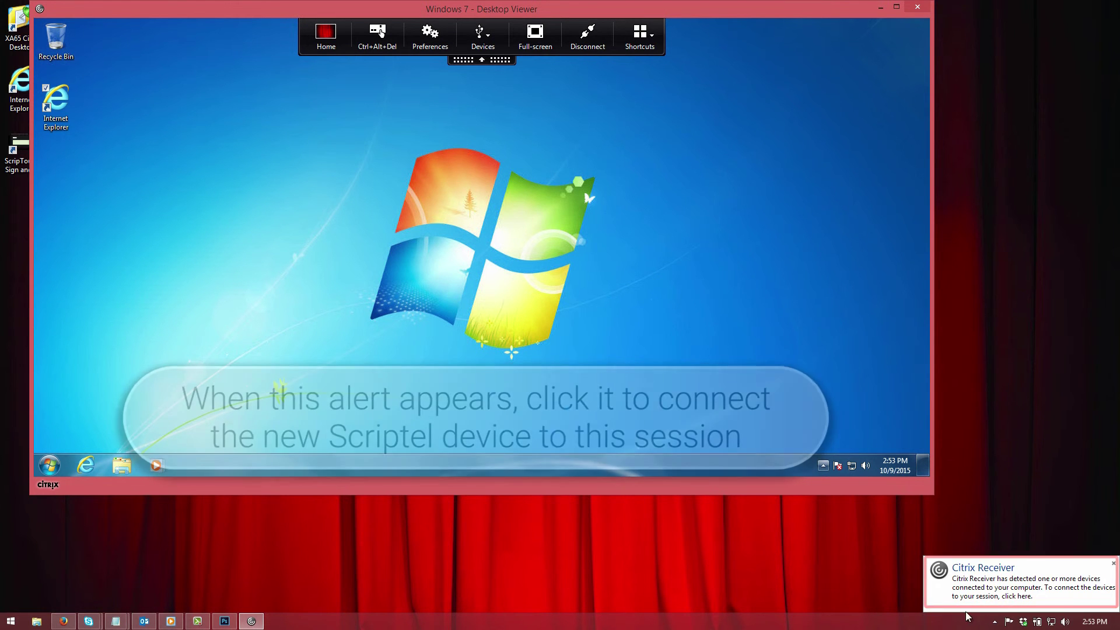
- Connect the detected Scriptel ScripTouch ST1500 pad to the Windows 7 session
left_click(1057, 593)
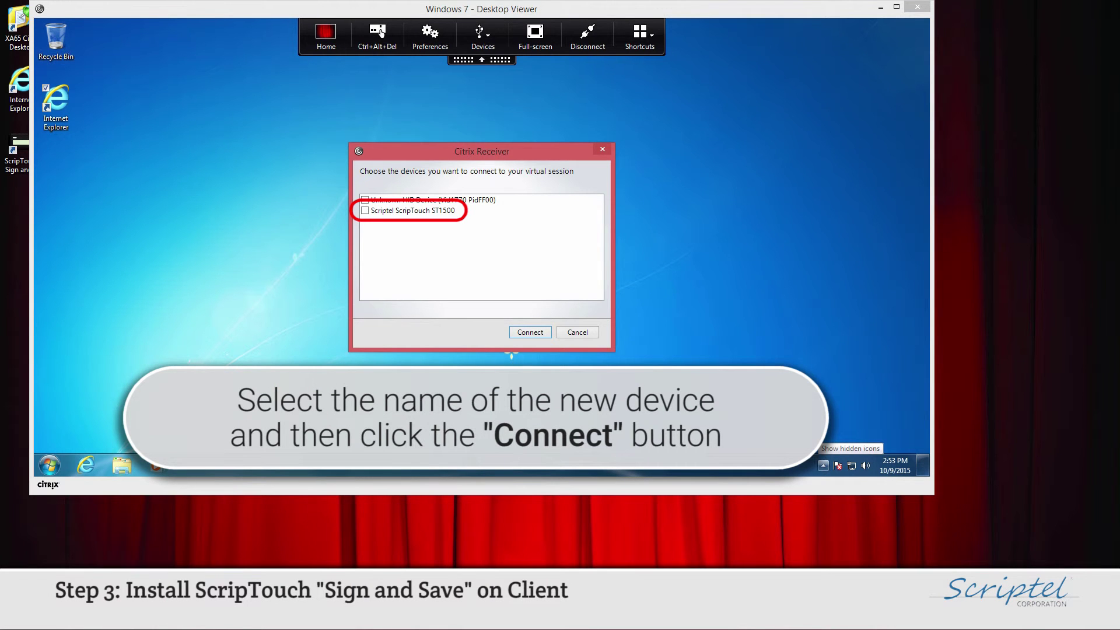
left_click(396, 211)
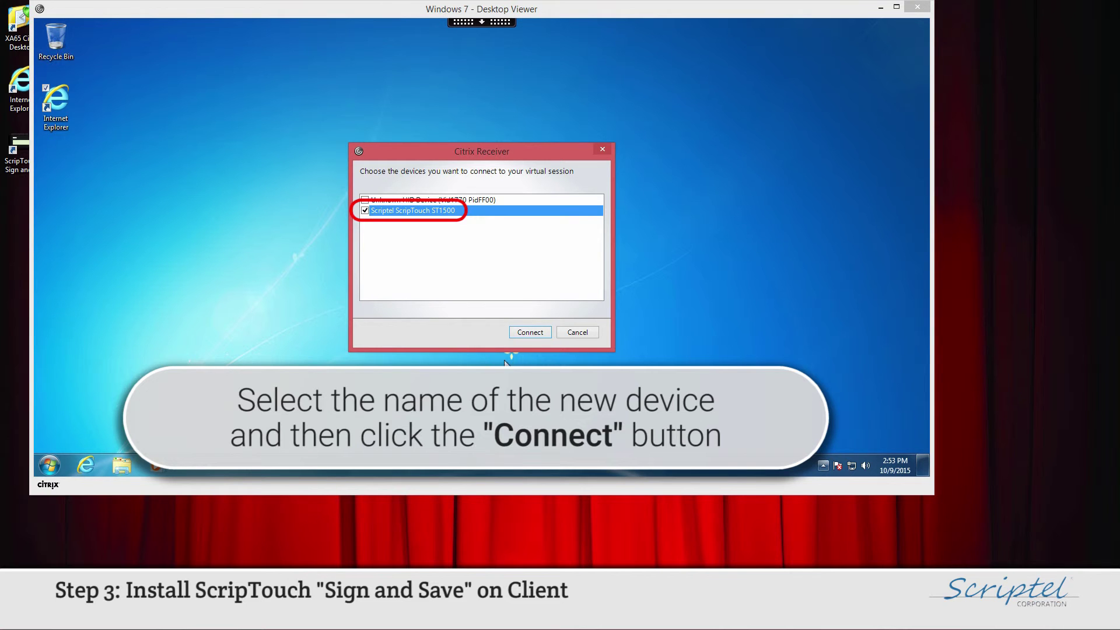
left_click(531, 334)
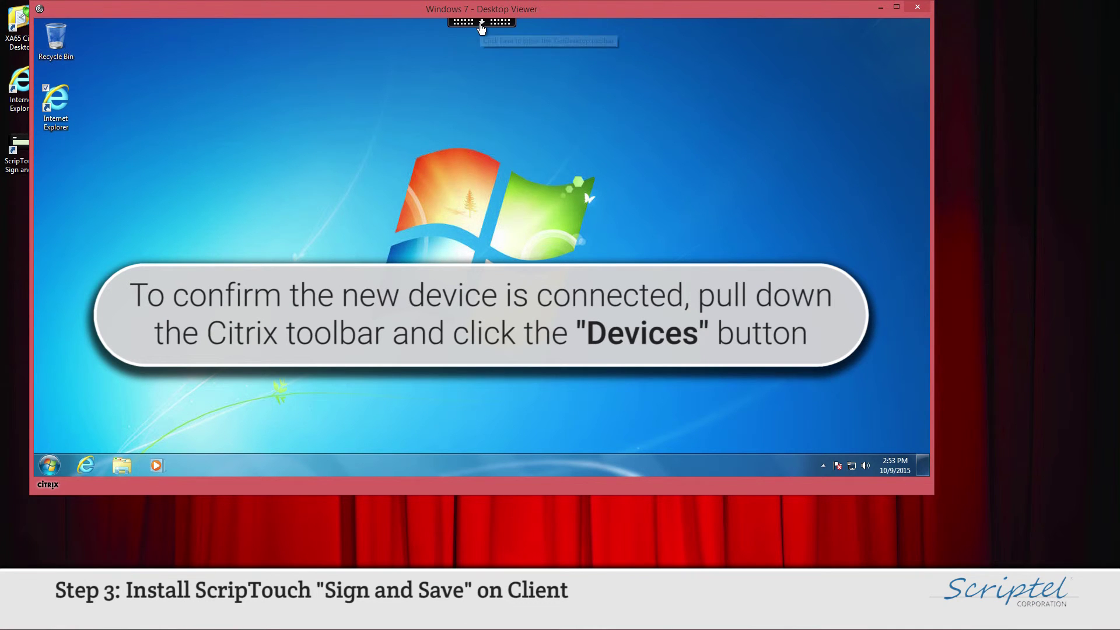
- Check the Desktop Viewer Devices menu lists the ST1500 as connected
left_click(481, 25)
left_click(479, 34)
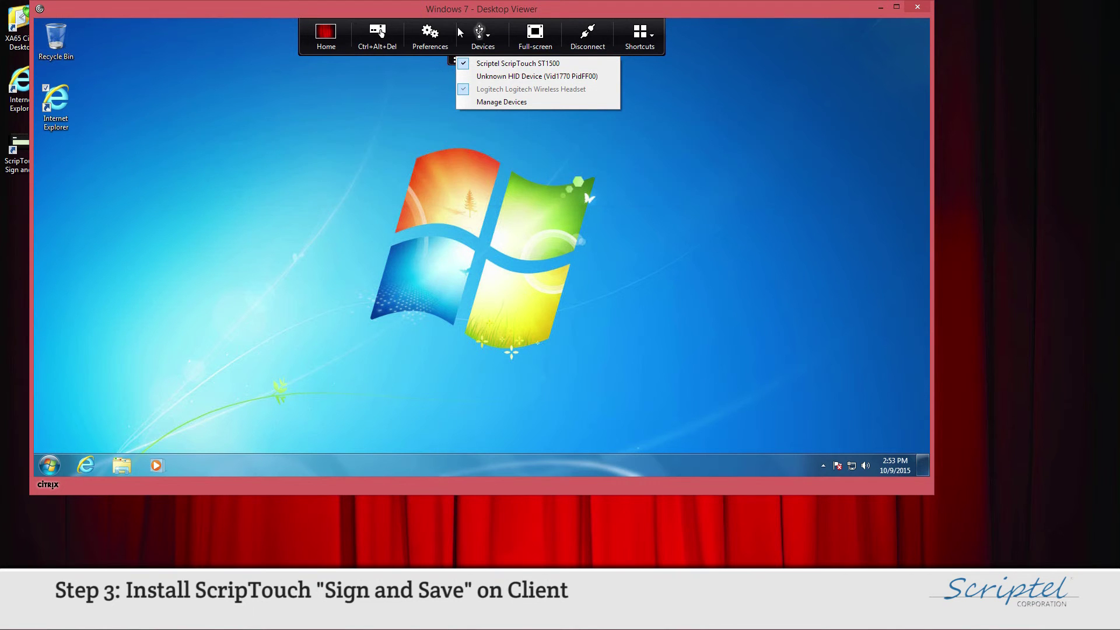
left_click(182, 114)
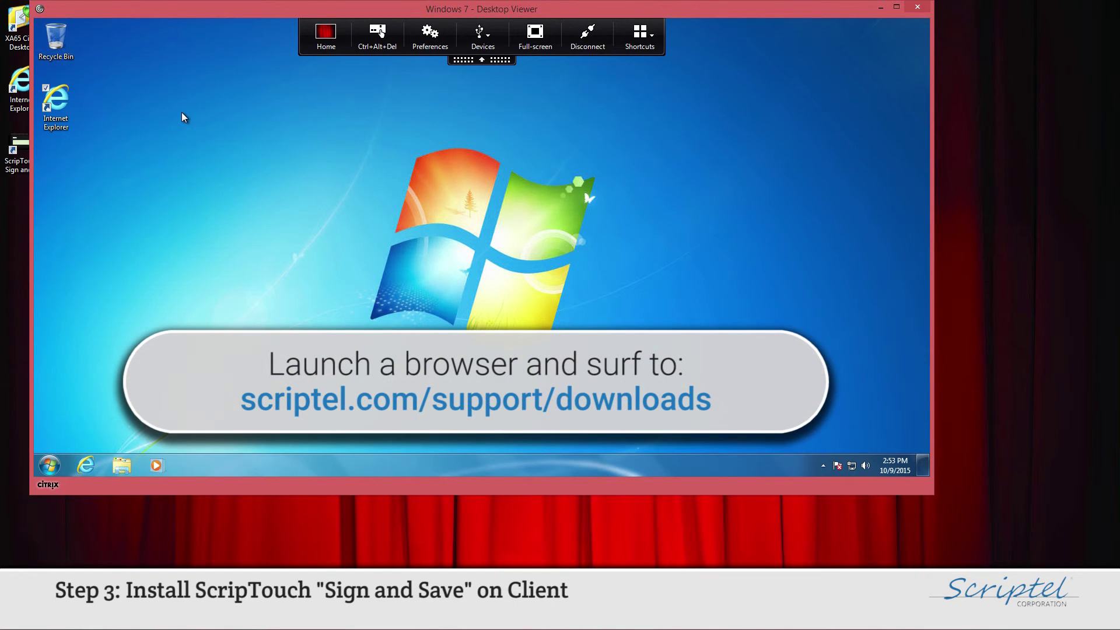
- Launch Internet Explorer and browse to scriptel.com/support/downloads
double_click(65, 102)
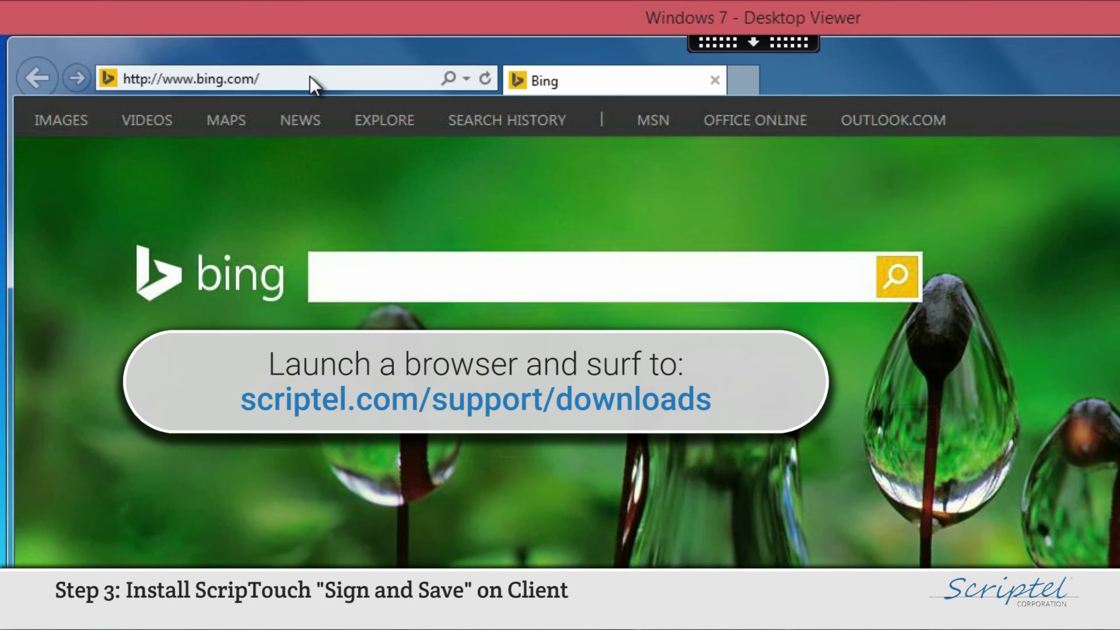
left_click(309, 78)
type("s")
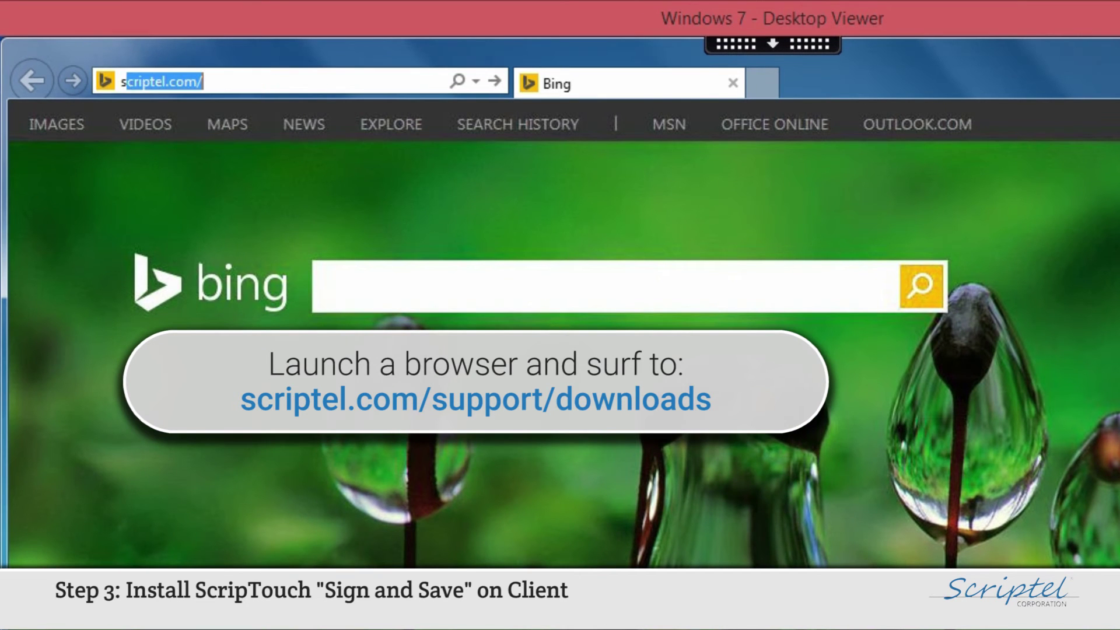
type("criptel")
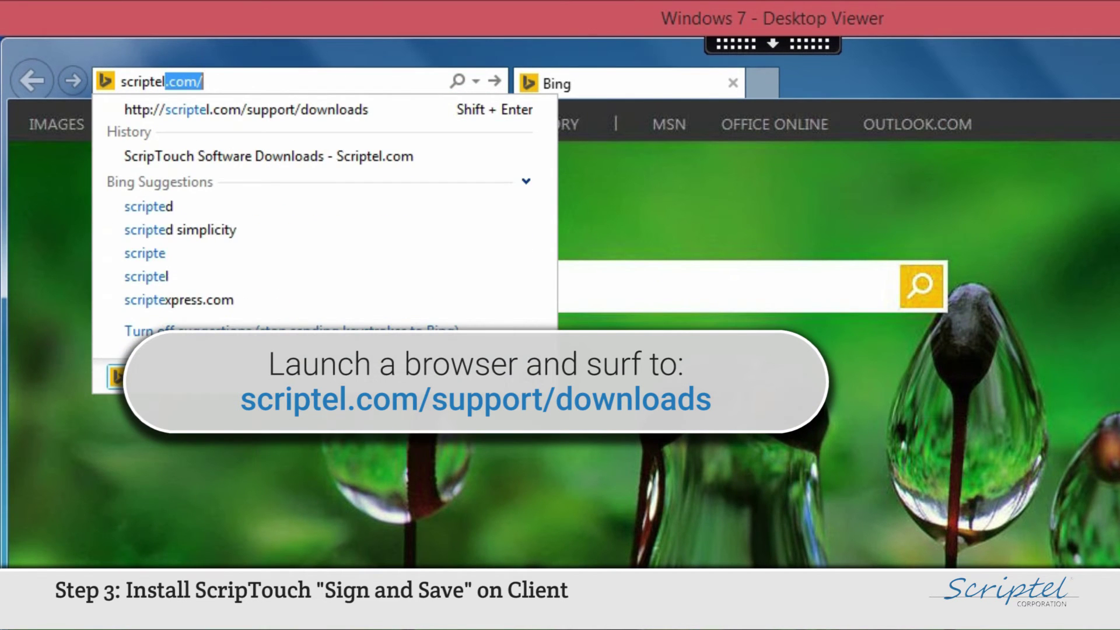
type(".com/su")
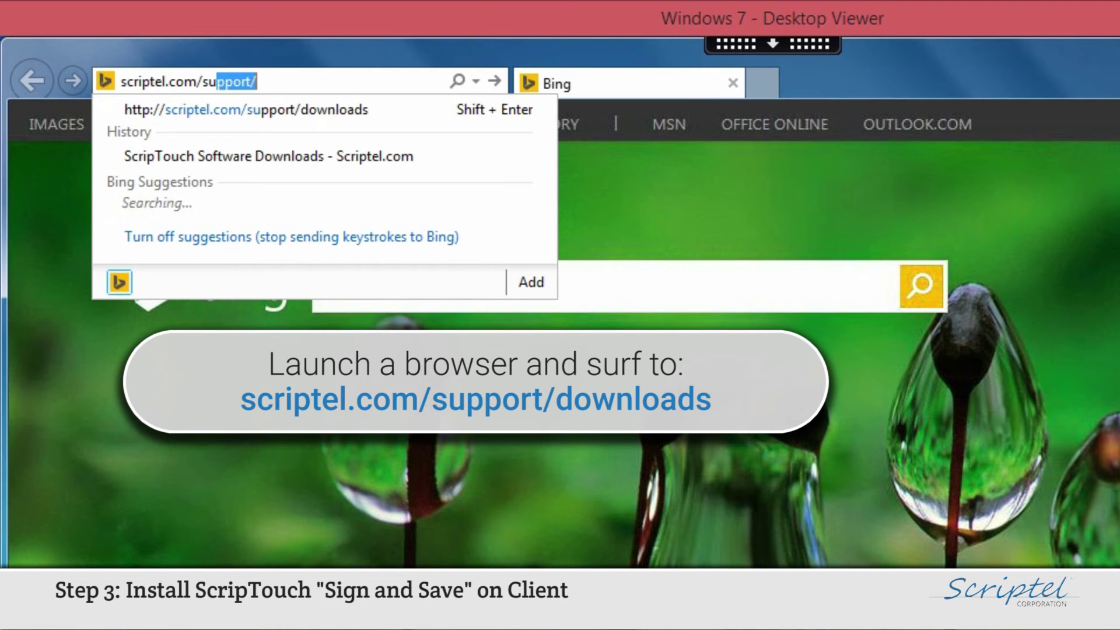
type("pport/dow")
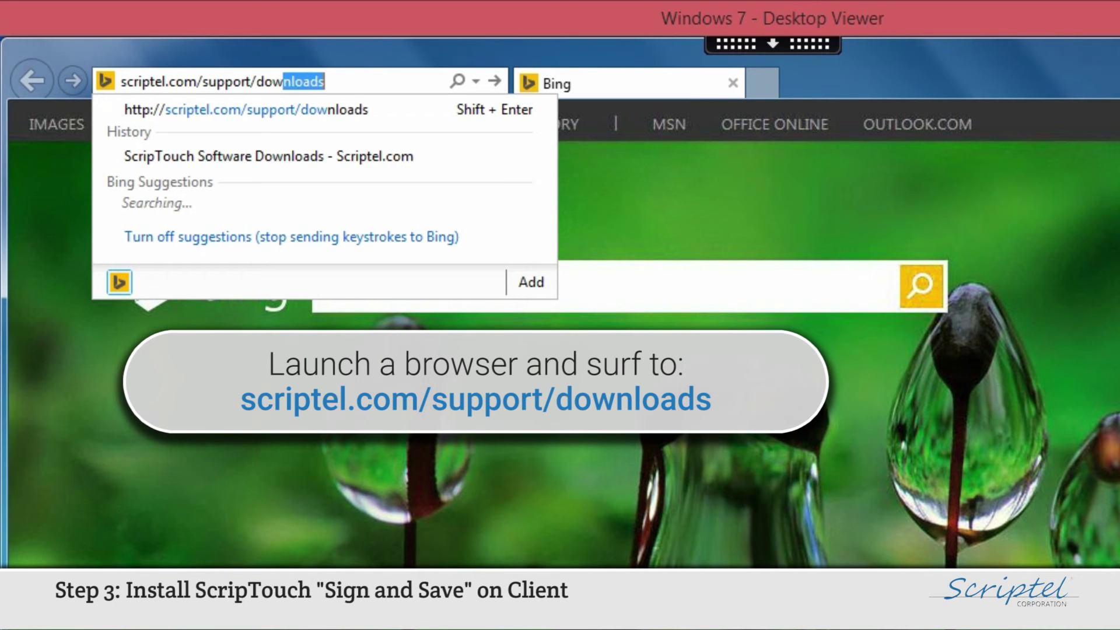
type("nloads")
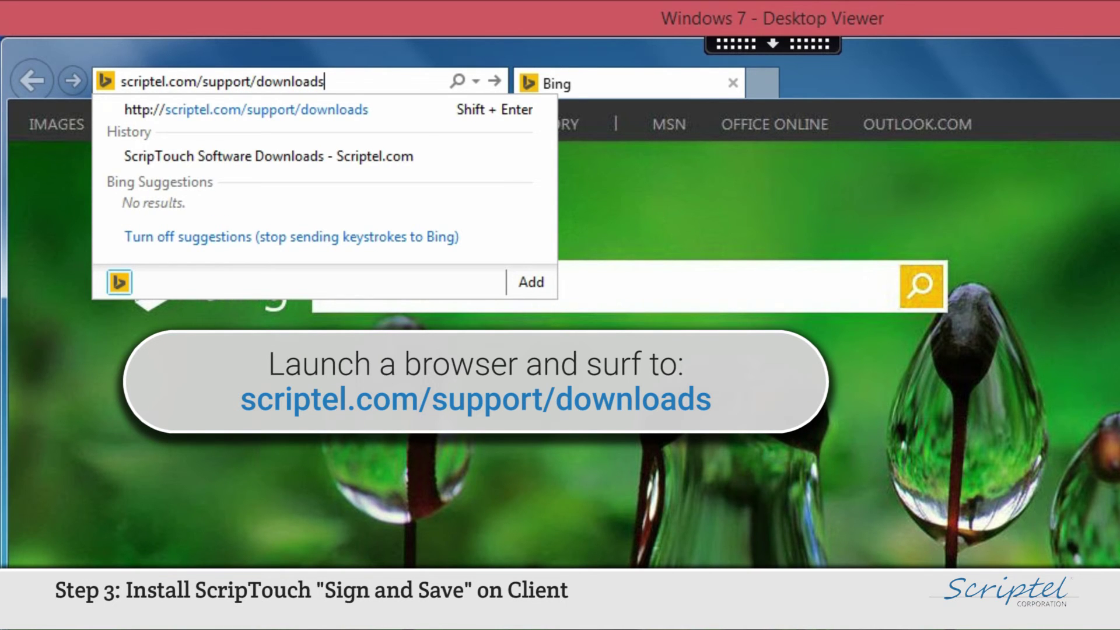
key("Return")
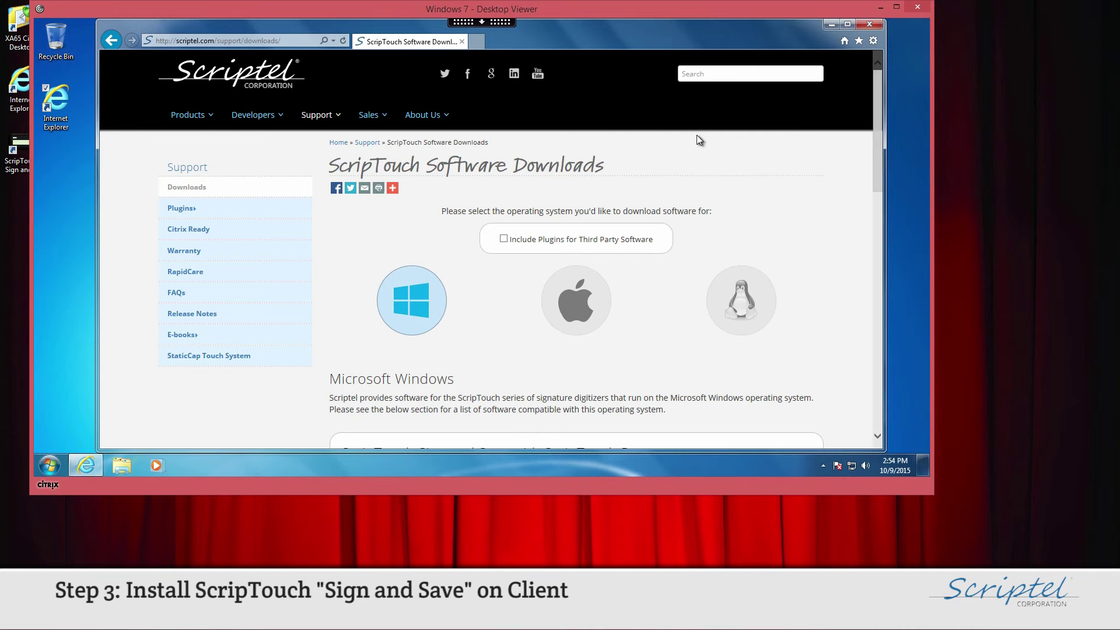
- Download the ScripTouch Sign and Save installer and run it immediately
left_click_drag(877, 96, 873, 199)
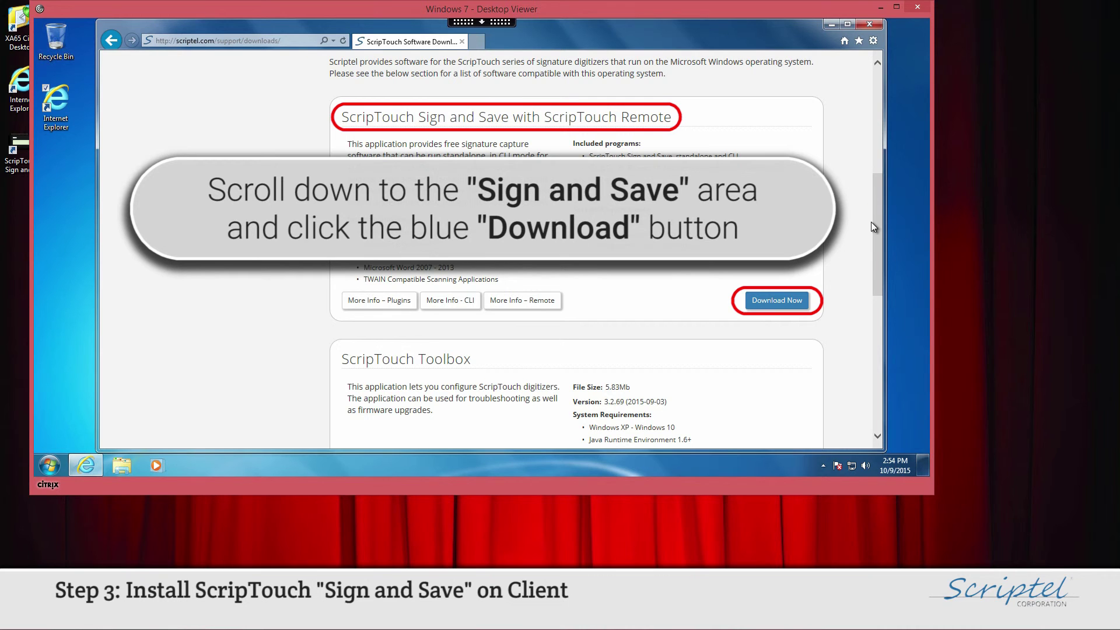
left_click(786, 304)
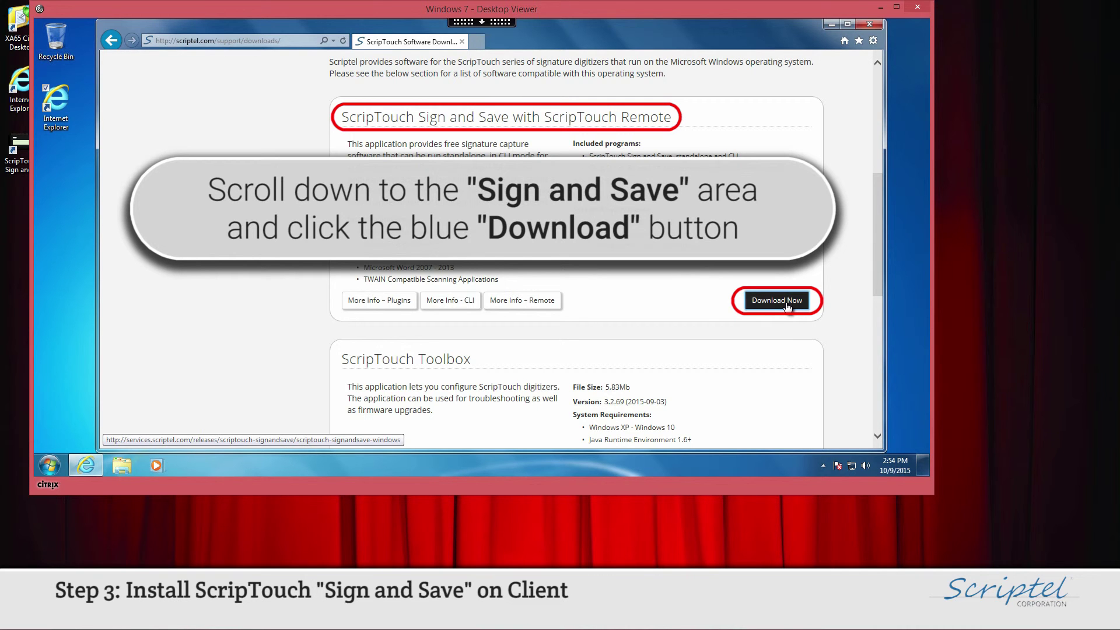
left_click(786, 305)
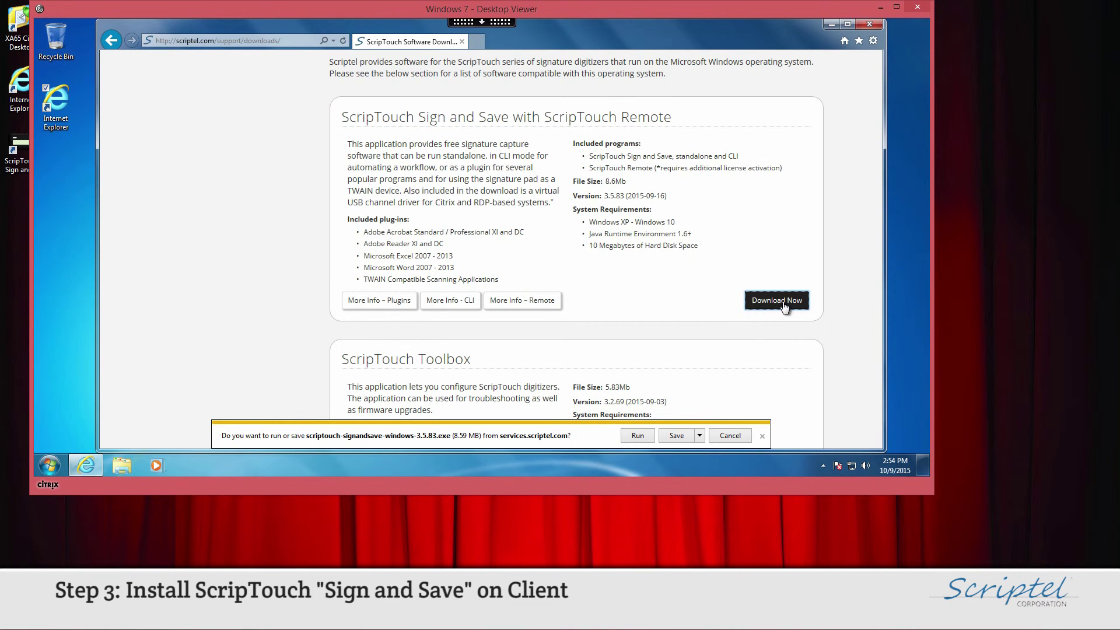
left_click(637, 436)
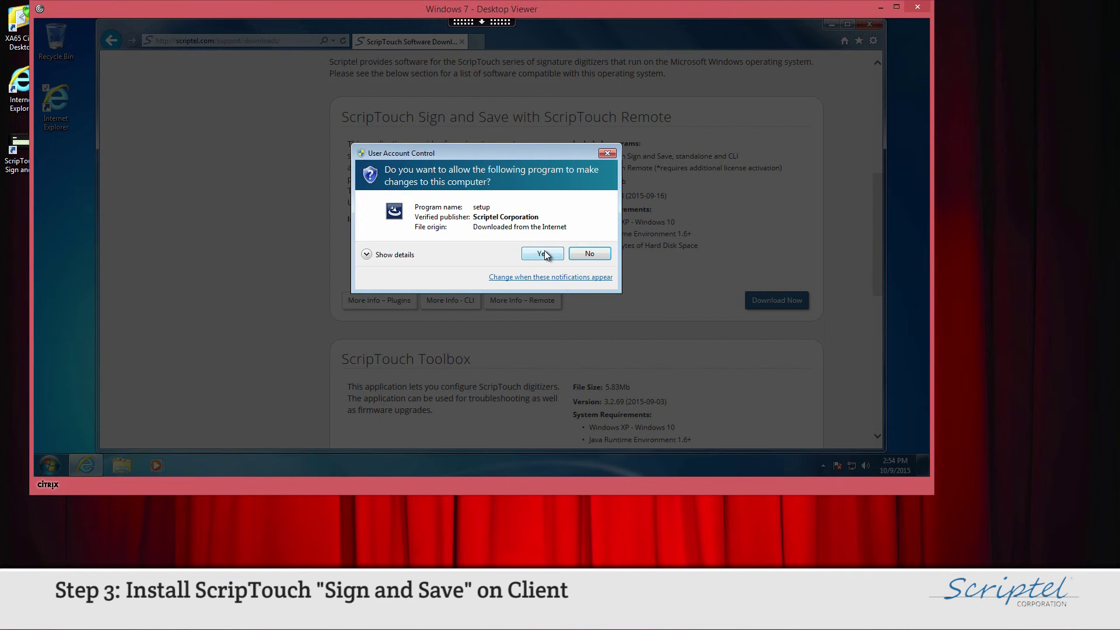
- Approve the UAC prompt and accept the Sign and Save license terms
left_click(545, 252)
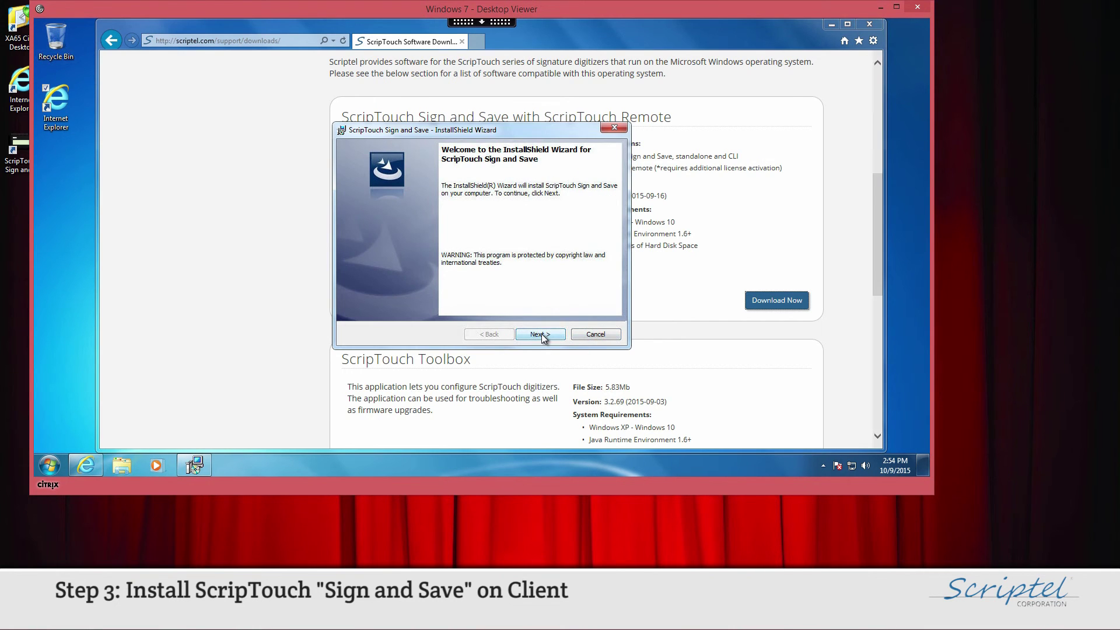
left_click(541, 334)
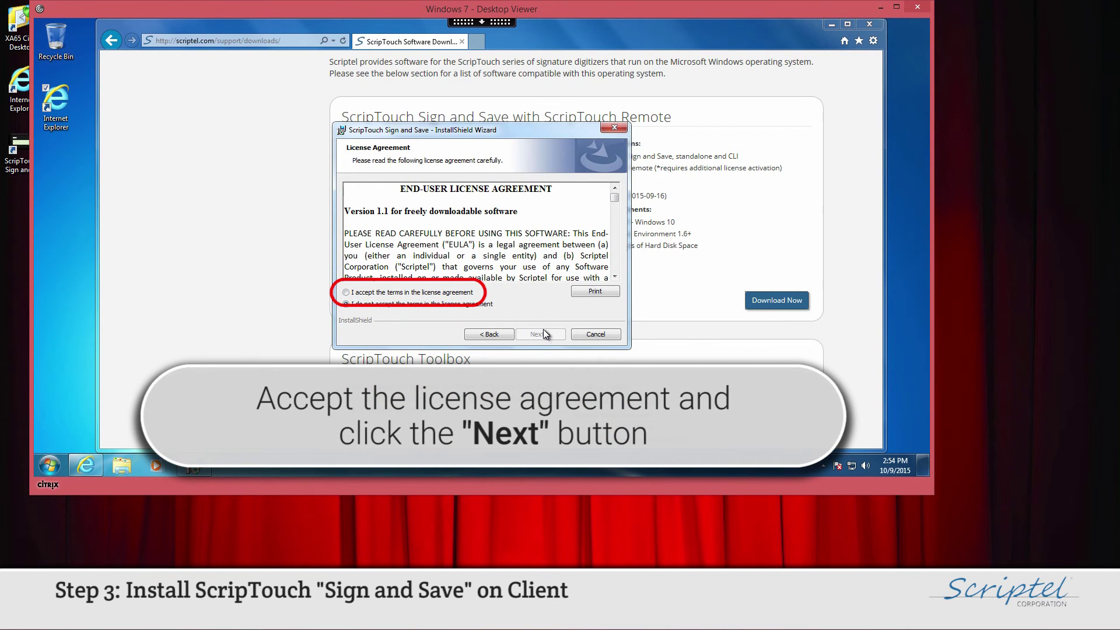
left_click(468, 296)
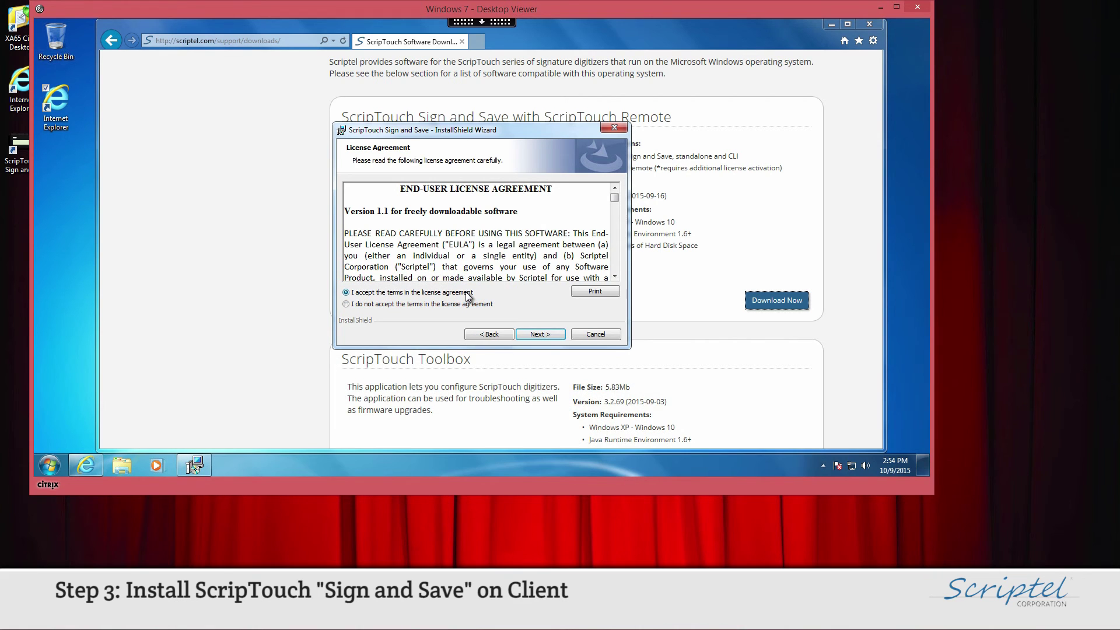
left_click(537, 333)
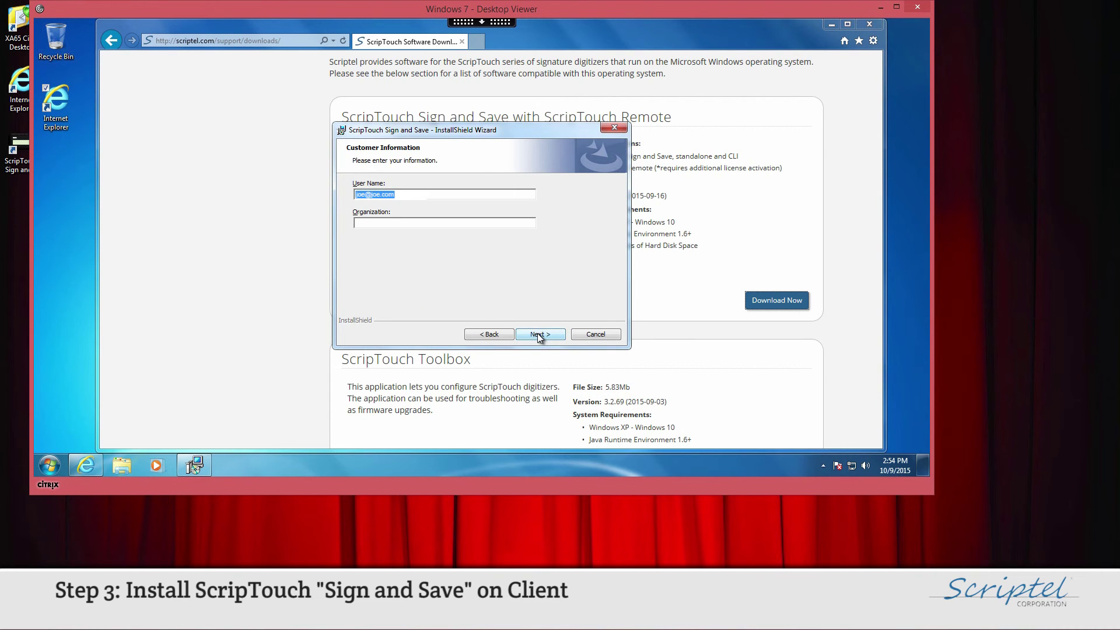
- Keep default customer information and setup type, install, then finish the wizard
left_click(538, 334)
left_click(537, 334)
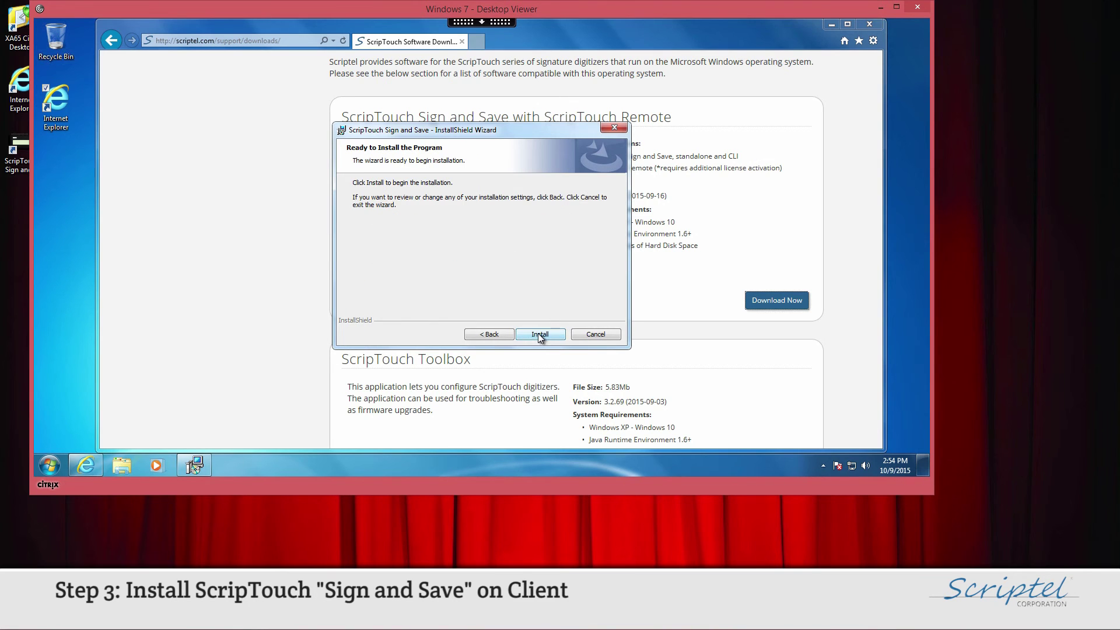
left_click(540, 333)
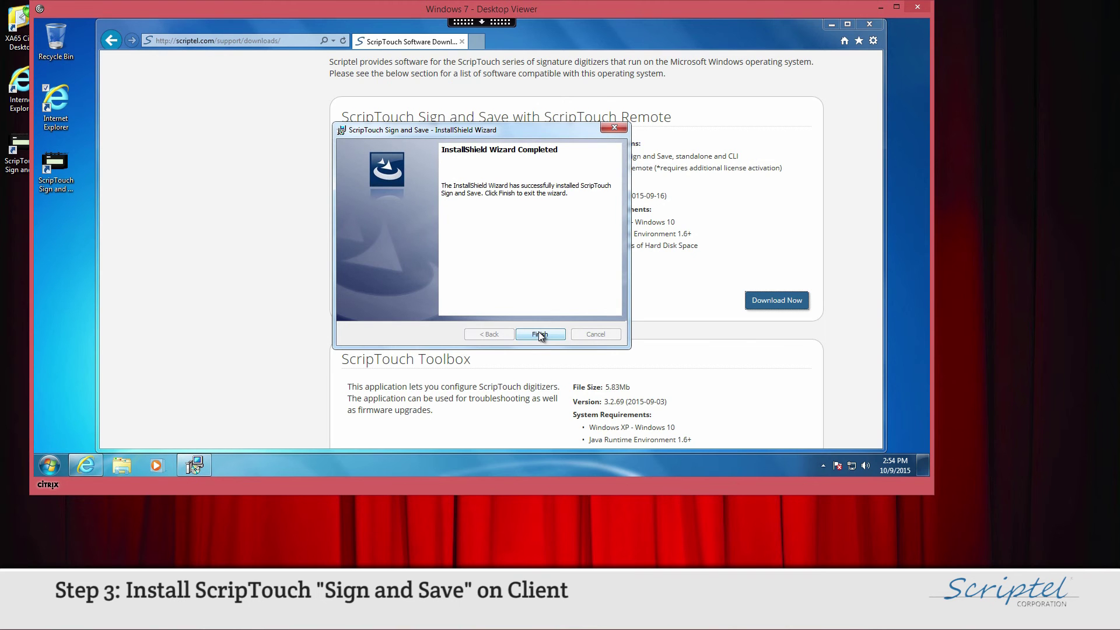
left_click(538, 333)
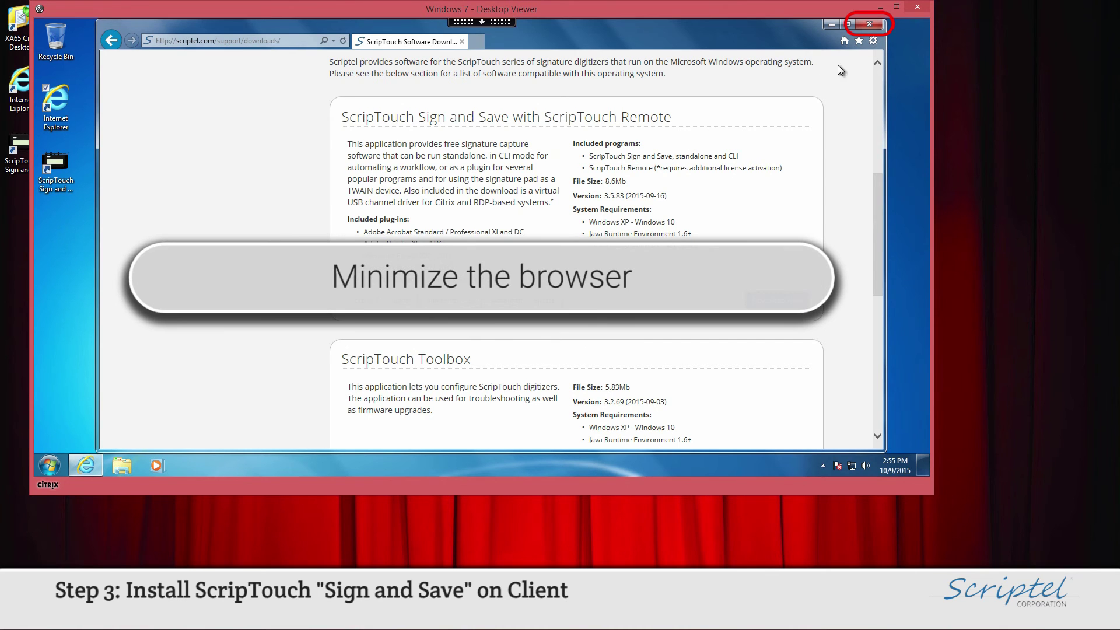
- Minimize Internet Explorer to show the Windows 7 desktop
left_click(870, 26)
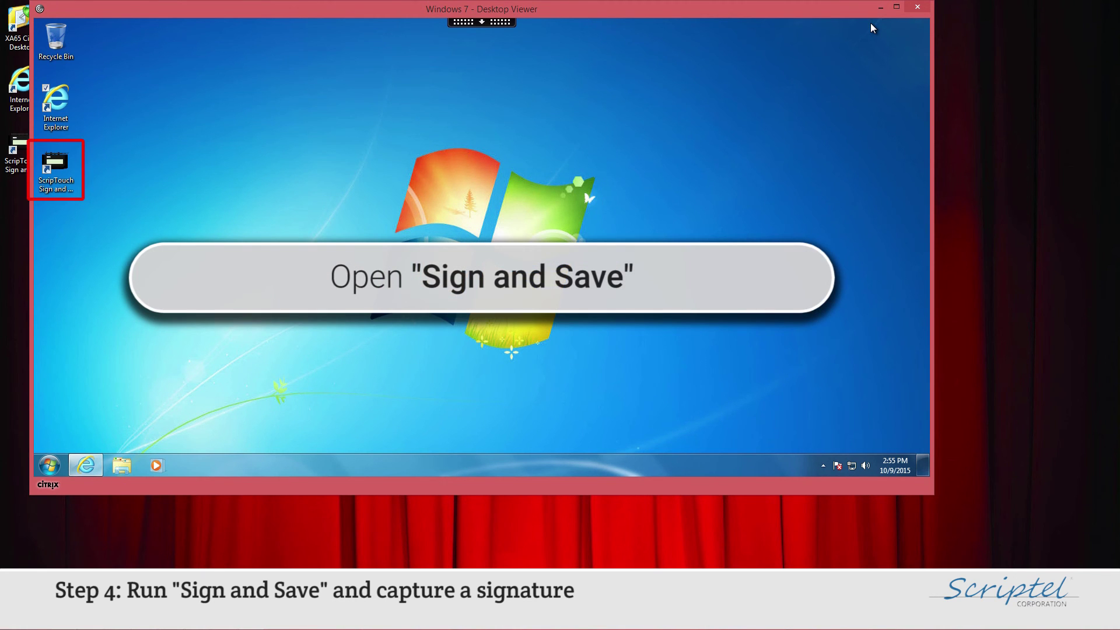
- Launch ScripTouch Sign and Save from its new desktop shortcut
double_click(53, 167)
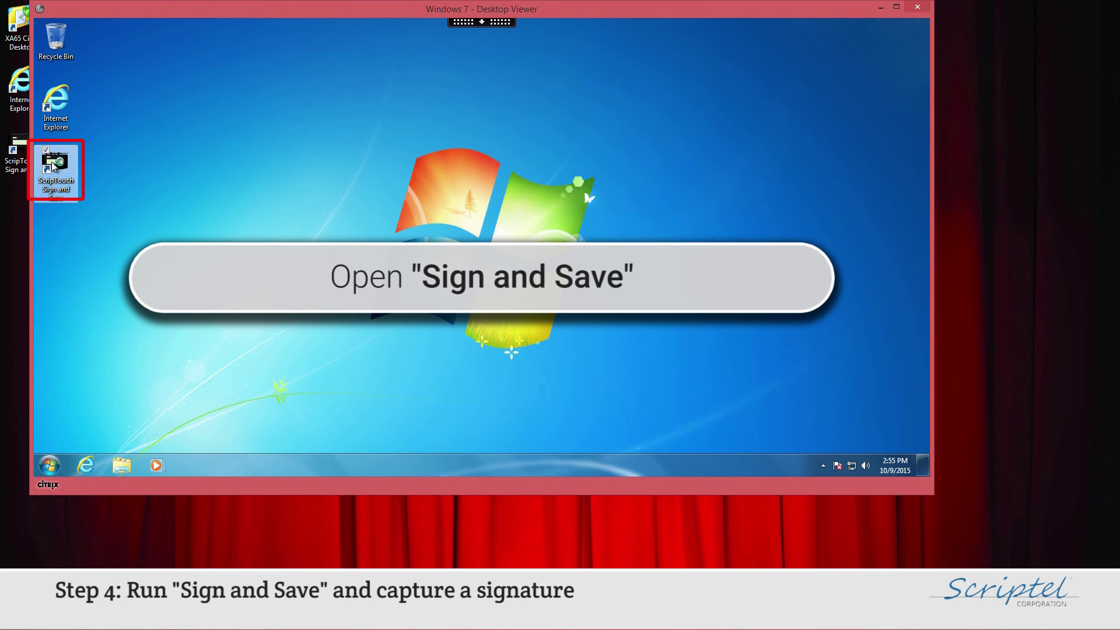